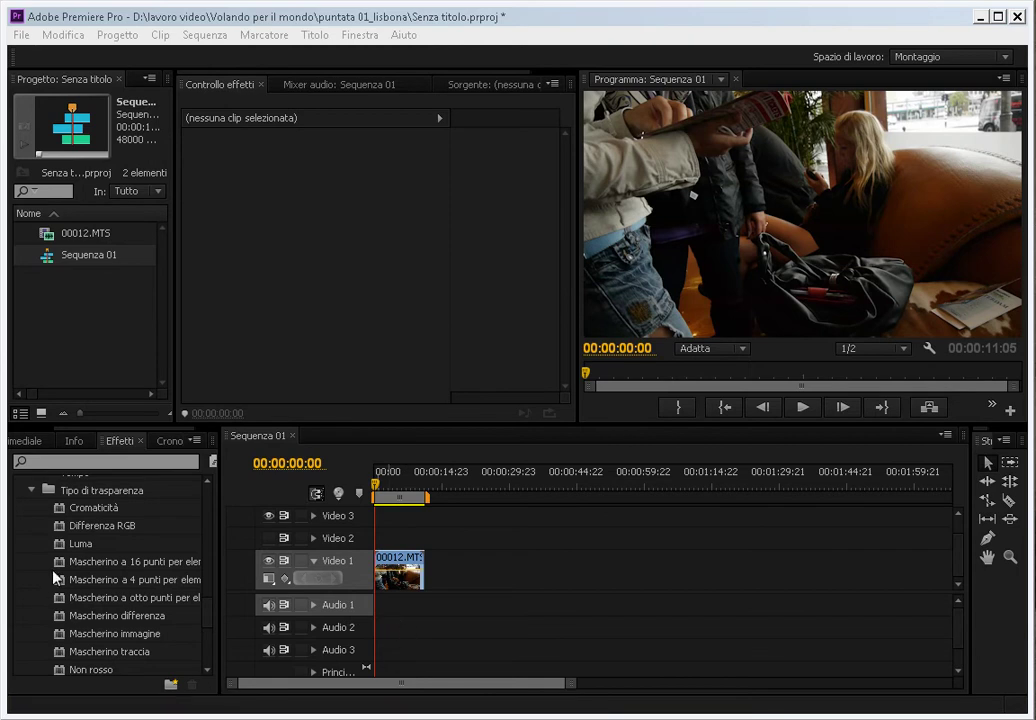
Apply Mascherino a otto punti from Tipo di trasparenza to clip 00012.MTS.
{"action": "left_click", "coordinate": [74, 585]}
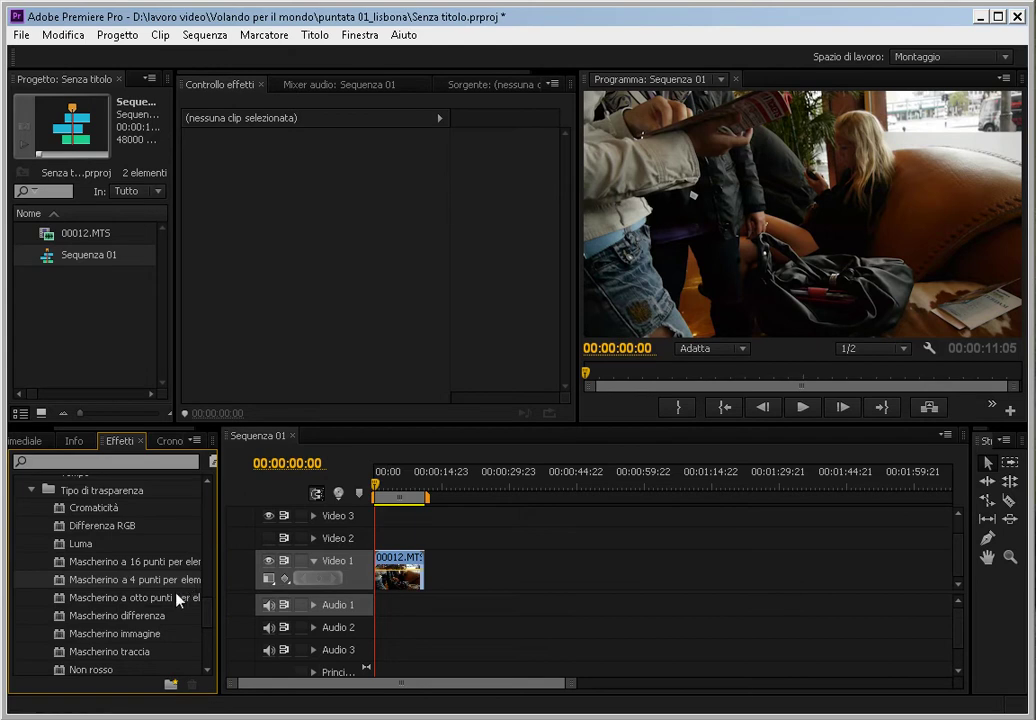
{"action": "left_click_drag", "start_coordinate": [60, 598], "coordinate": [398, 572]}
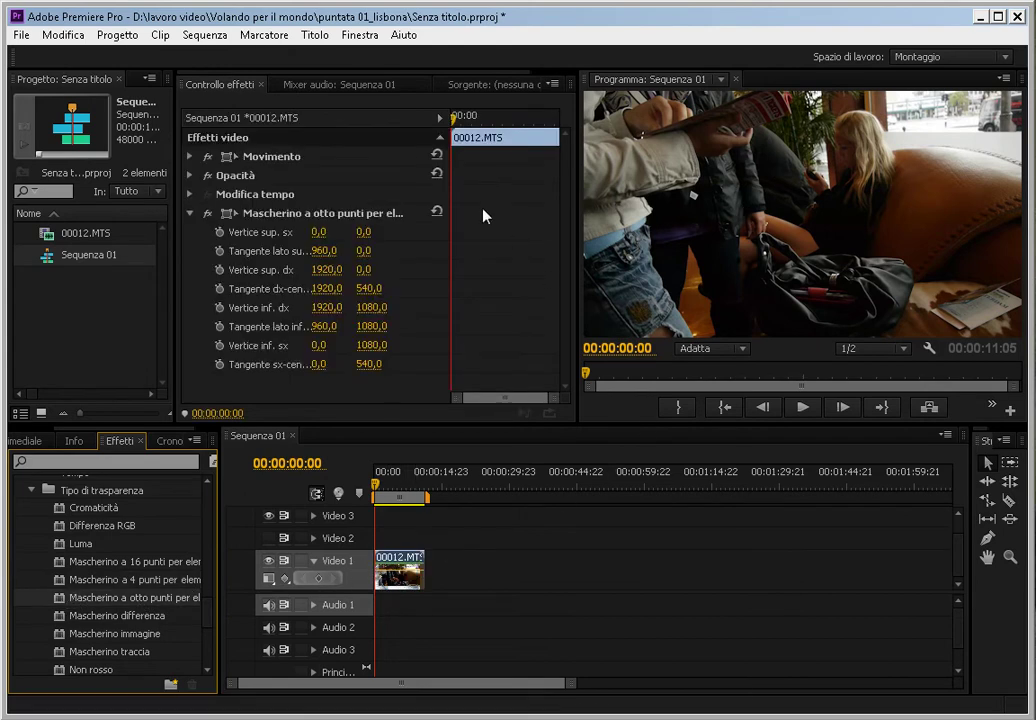
Drag the eight matte handles around the seated blonde woman and keyframe Vertice sup. sx.
{"action": "left_click", "coordinate": [277, 214]}
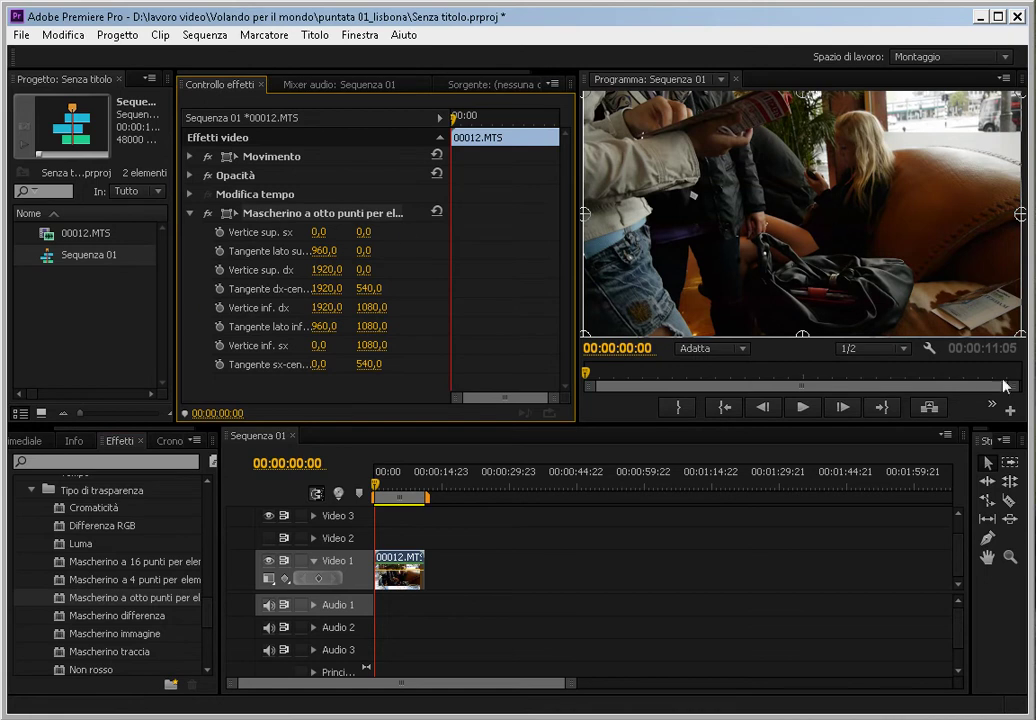
{"action": "left_click_drag", "start_coordinate": [1020, 334], "coordinate": [892, 264]}
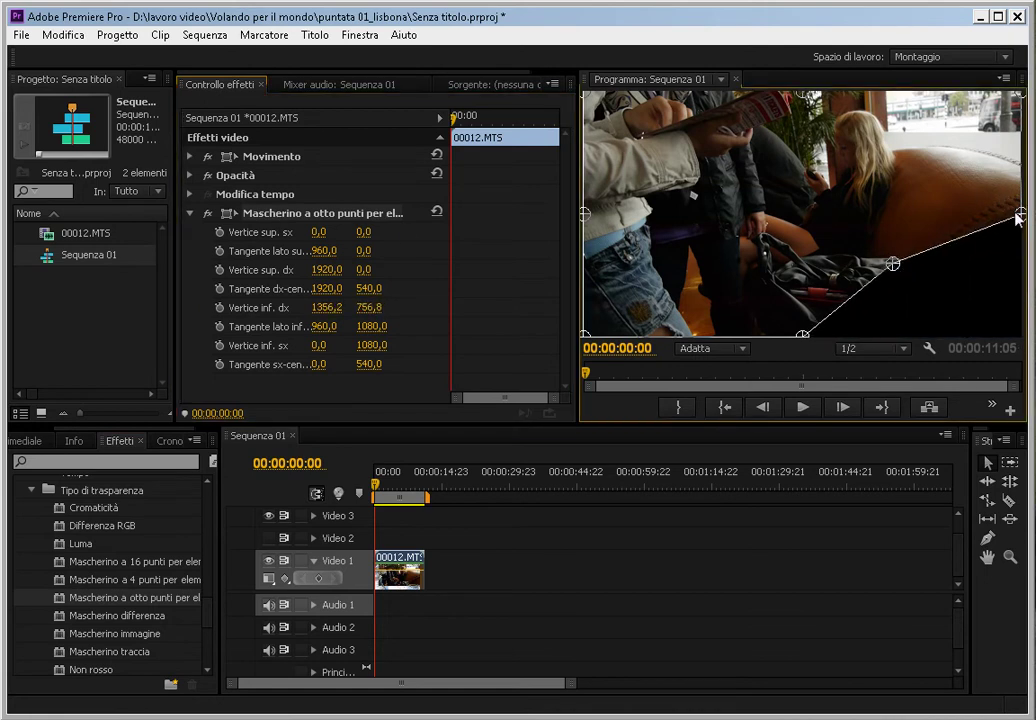
{"action": "left_click_drag", "start_coordinate": [1020, 213], "coordinate": [906, 166]}
{"action": "left_click_drag", "start_coordinate": [1020, 92], "coordinate": [888, 97]}
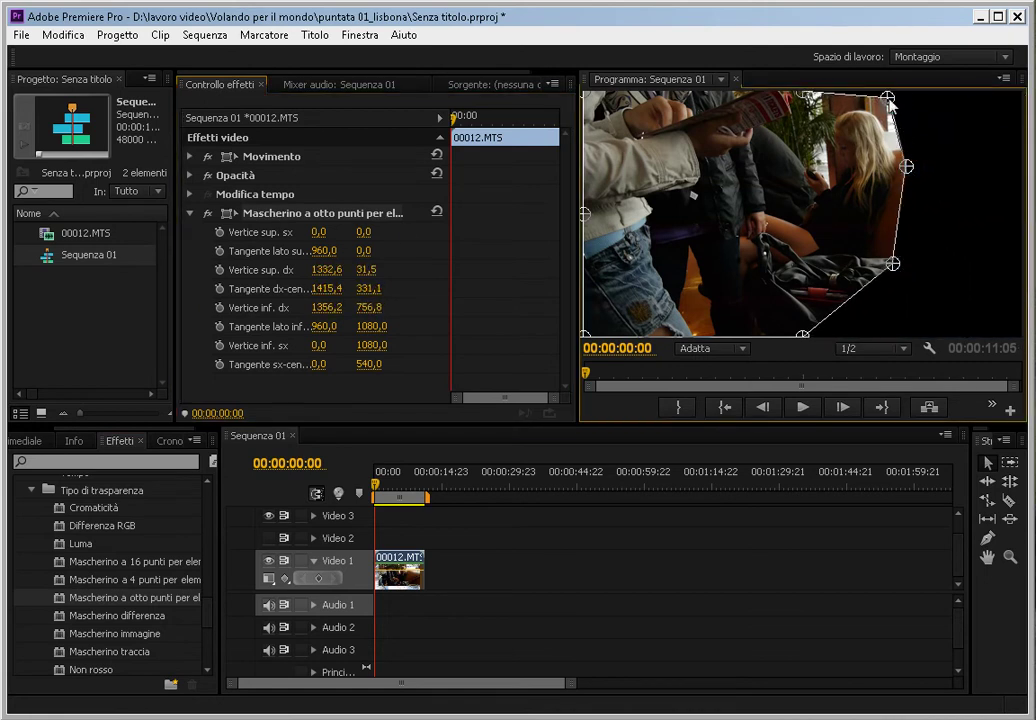
{"action": "left_click_drag", "start_coordinate": [586, 92], "coordinate": [809, 146]}
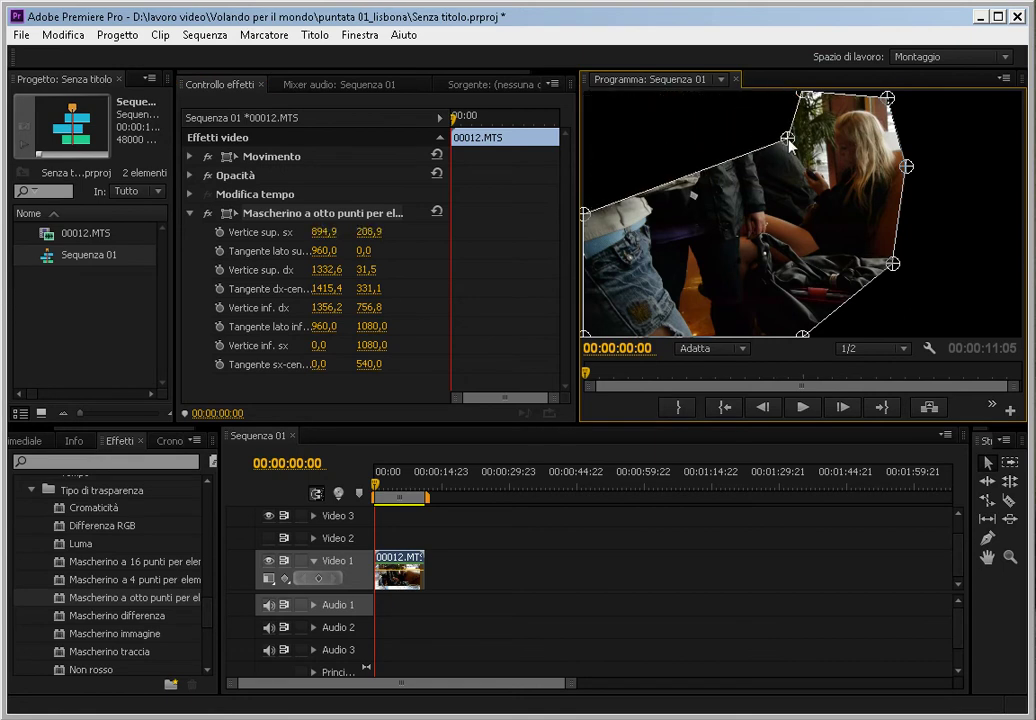
{"action": "left_click_drag", "start_coordinate": [590, 218], "coordinate": [795, 203]}
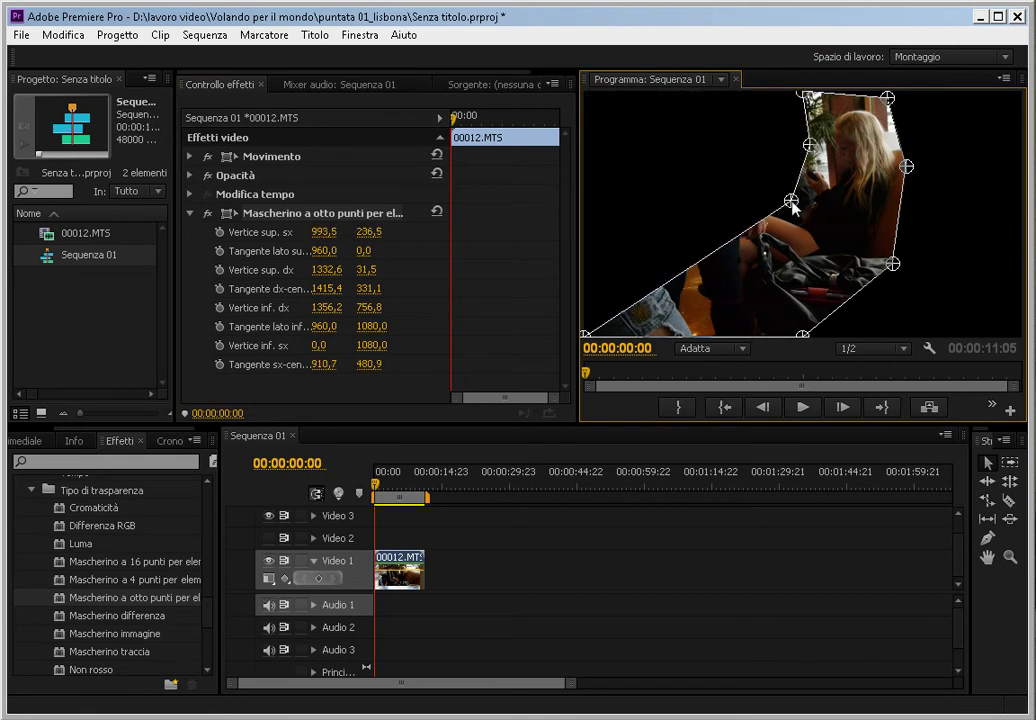
{"action": "mouse_move", "coordinate": [586, 334]}
{"action": "left_mouse_down"}
{"action": "mouse_move", "coordinate": [636, 285]}
{"action": "mouse_move", "coordinate": [671, 219]}
{"action": "left_mouse_up"}
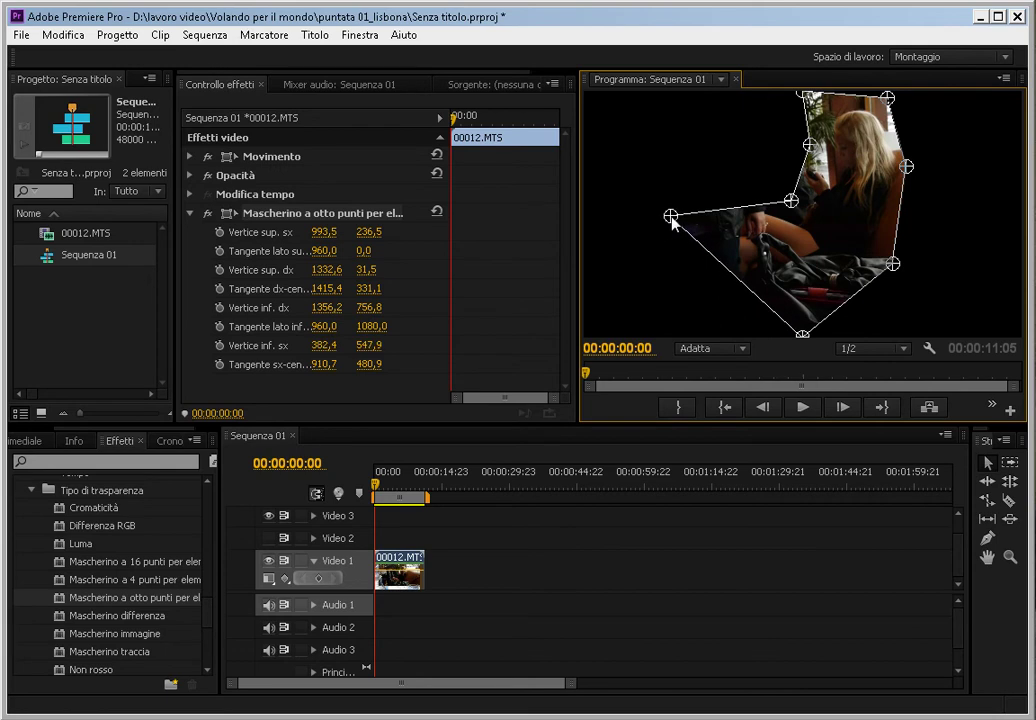
{"action": "left_click", "coordinate": [220, 232]}
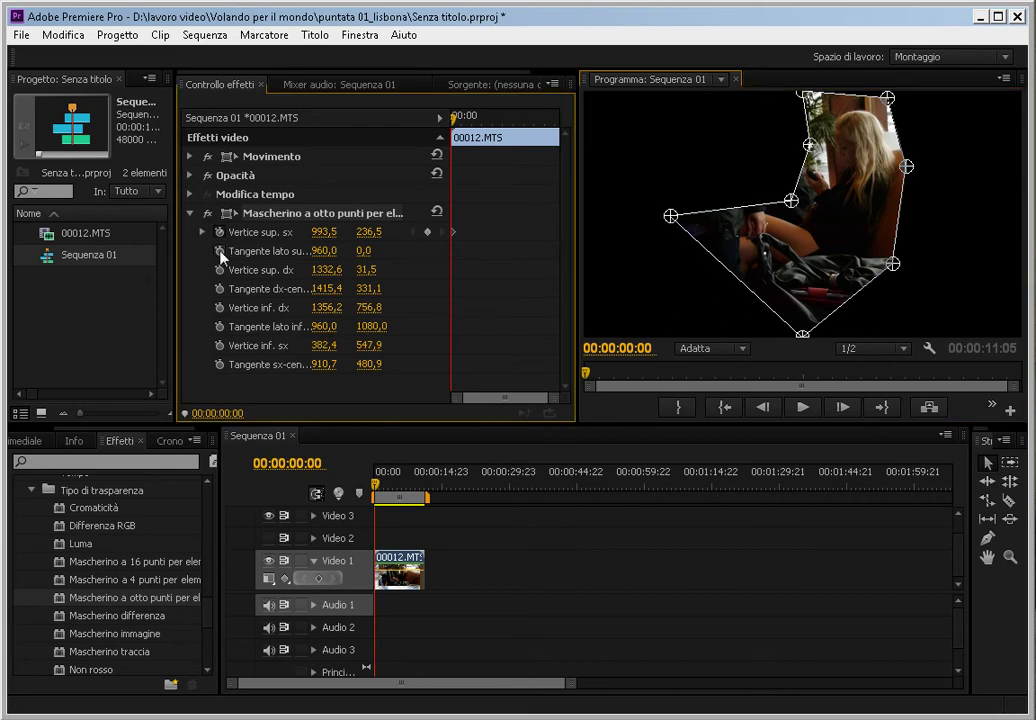
Enable keyframing on the remaining matte points and move the playhead to 00:00:04:19.
{"action": "left_click", "coordinate": [220, 346]}
{"action": "left_click", "coordinate": [220, 365]}
{"action": "left_click", "coordinate": [386, 490]}
{"action": "left_click_drag", "start_coordinate": [388, 490], "coordinate": [395, 490]}
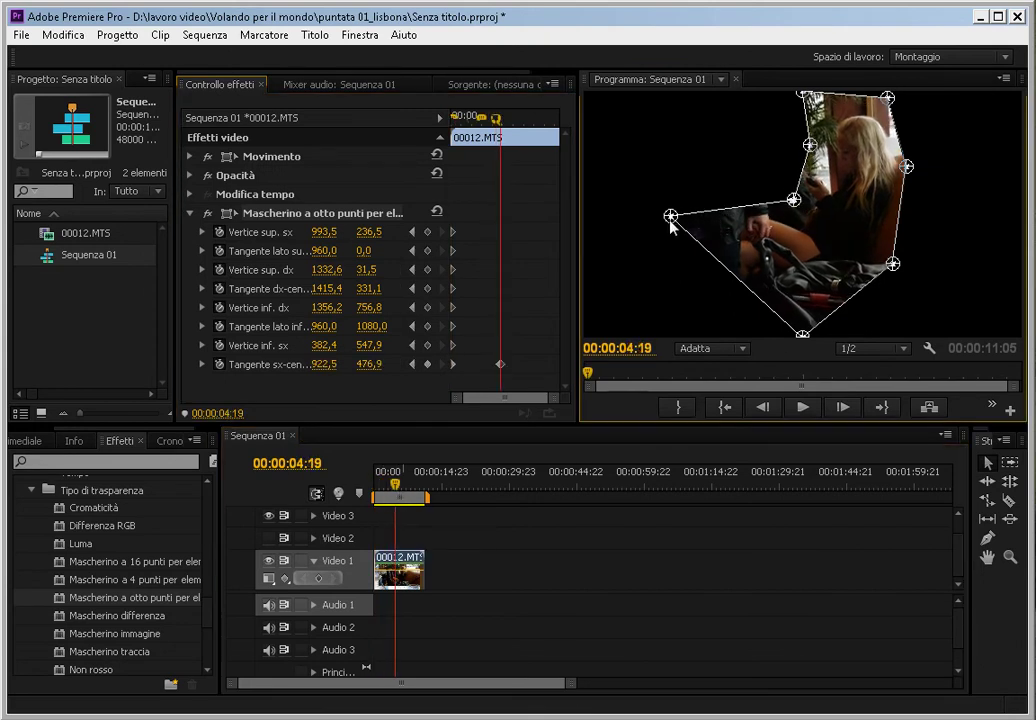
Reposition the matte corners to follow the woman at 00:00:04:19, then check an earlier frame.
{"action": "left_click_drag", "start_coordinate": [671, 215], "coordinate": [719, 220]}
{"action": "left_click_drag", "start_coordinate": [802, 333], "coordinate": [836, 317]}
{"action": "left_click_drag", "start_coordinate": [892, 264], "coordinate": [921, 276]}
{"action": "left_click_drag", "start_coordinate": [907, 166], "coordinate": [913, 162]}
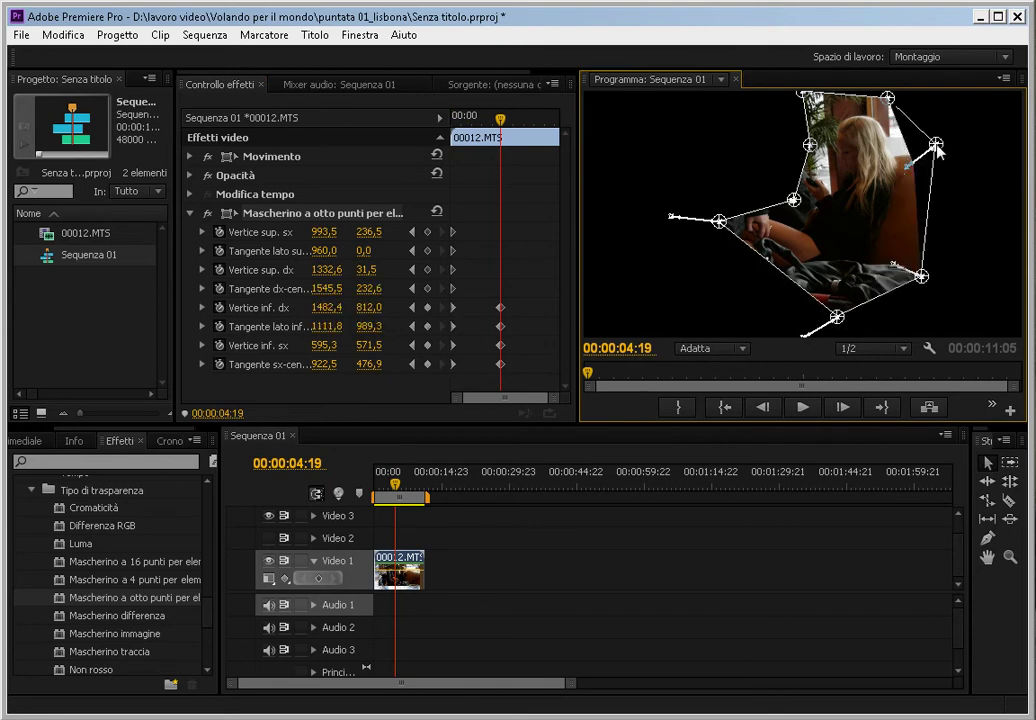
{"action": "left_click_drag", "start_coordinate": [887, 97], "coordinate": [921, 101]}
{"action": "left_click_drag", "start_coordinate": [810, 145], "coordinate": [821, 167]}
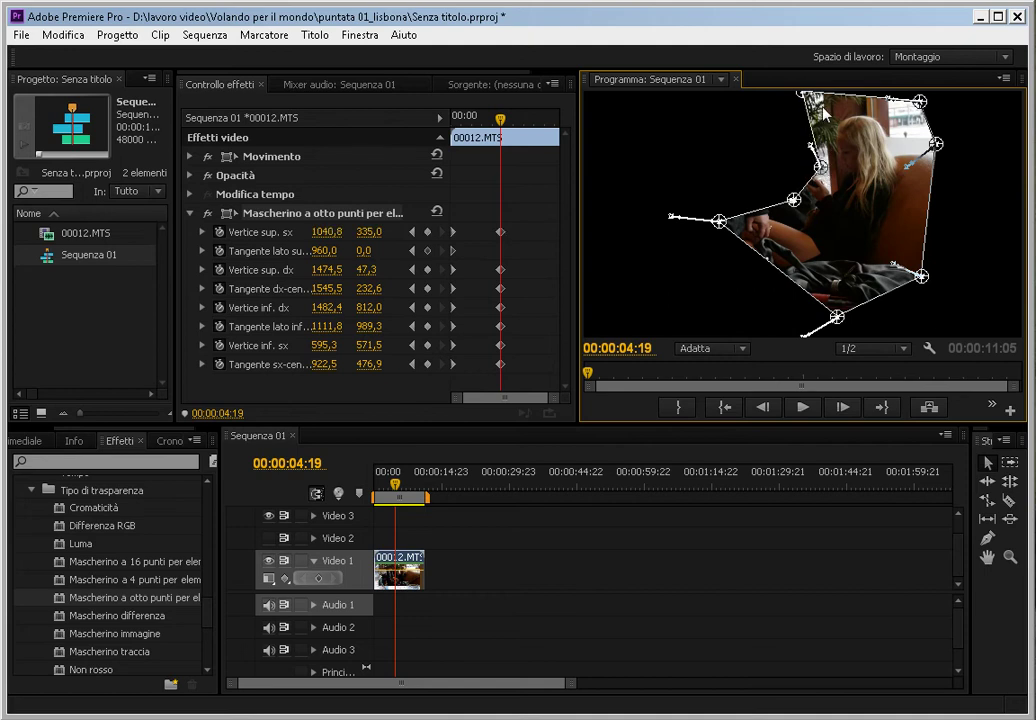
{"action": "left_click_drag", "start_coordinate": [802, 91], "coordinate": [826, 104]}
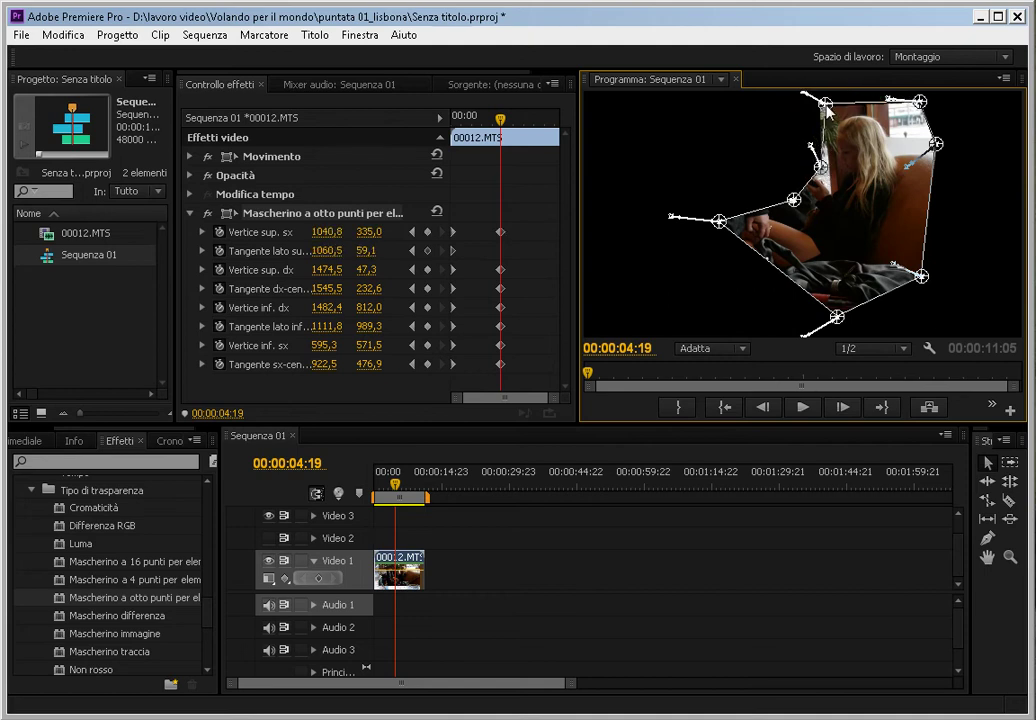
{"action": "mouse_move", "coordinate": [395, 486]}
{"action": "left_mouse_down"}
{"action": "mouse_move", "coordinate": [381, 494]}
{"action": "mouse_move", "coordinate": [406, 490]}
{"action": "left_mouse_up"}
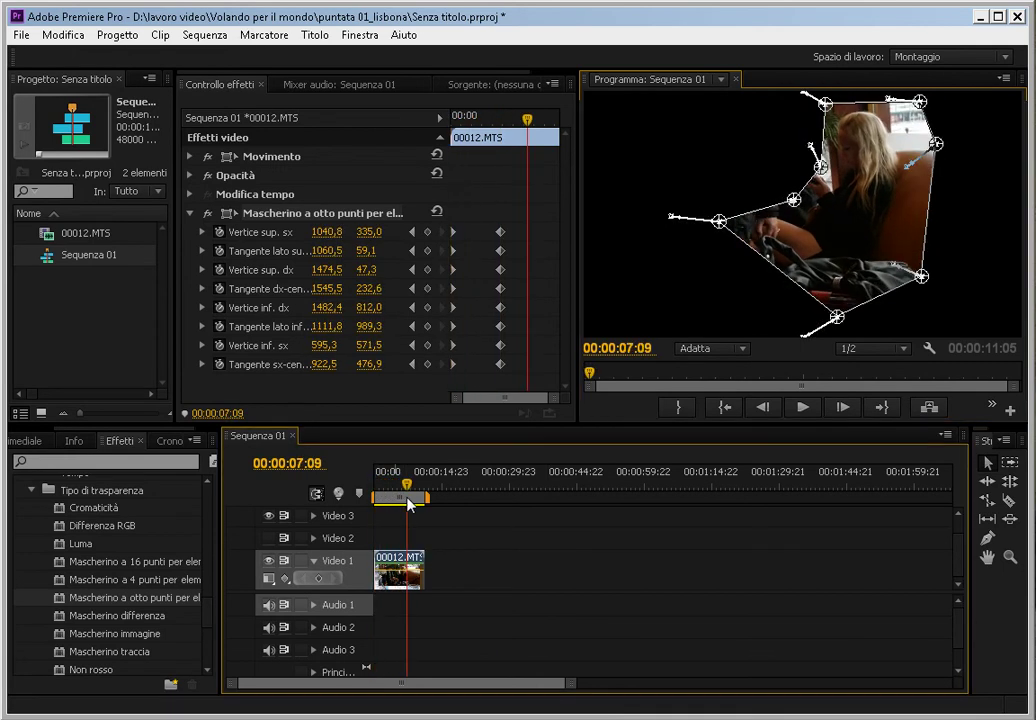
{"action": "left_click", "coordinate": [480, 584]}
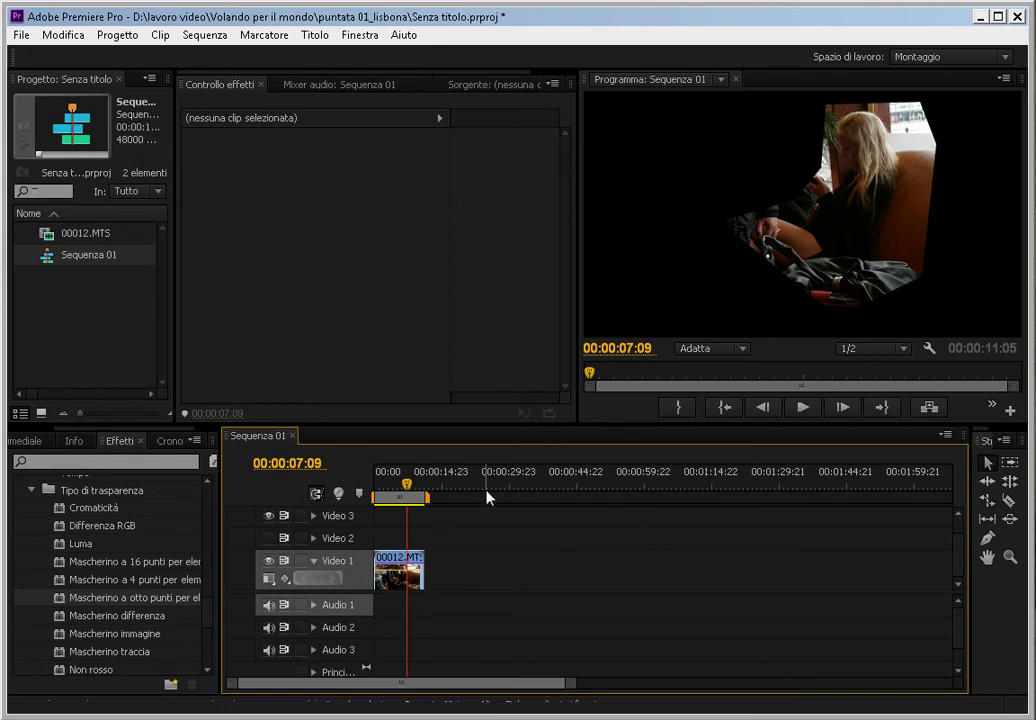
Create a white colour matte named 'Mascherino colorato' and place it on Video 2 at the start.
{"action": "right_click", "coordinate": [88, 310]}
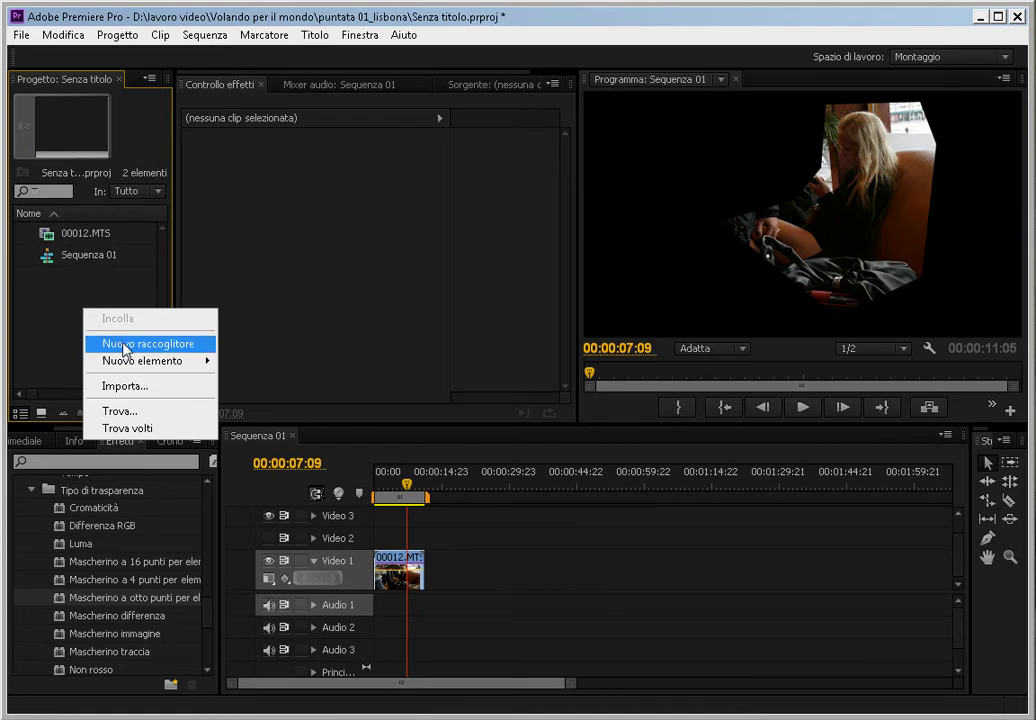
{"action": "mouse_move", "coordinate": [160, 361]}
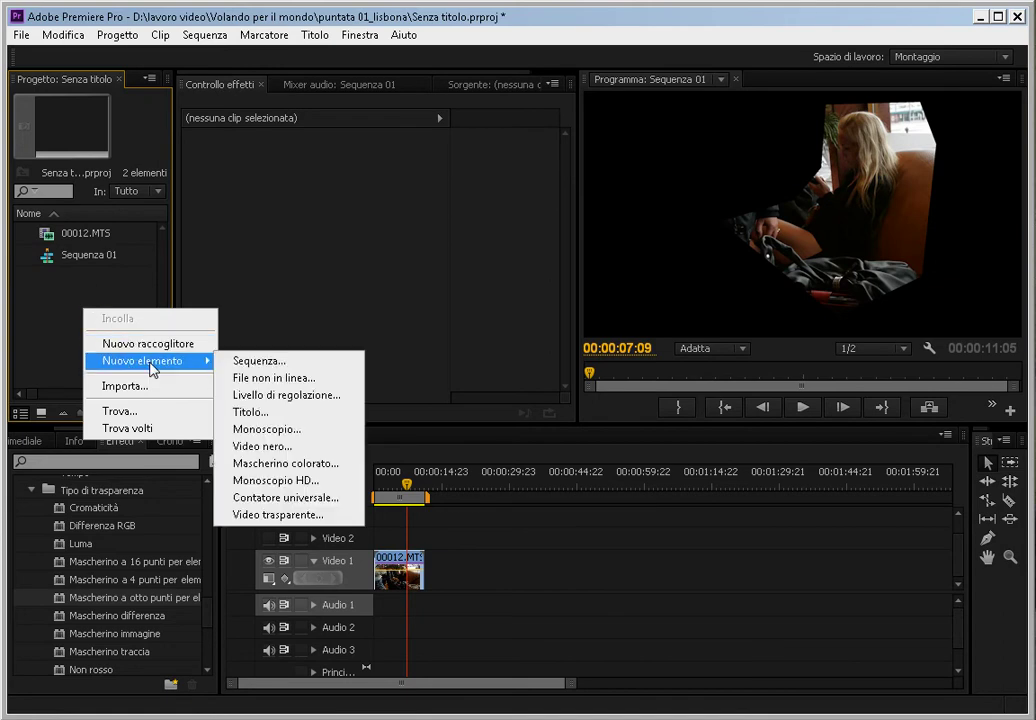
{"action": "left_click", "coordinate": [263, 464]}
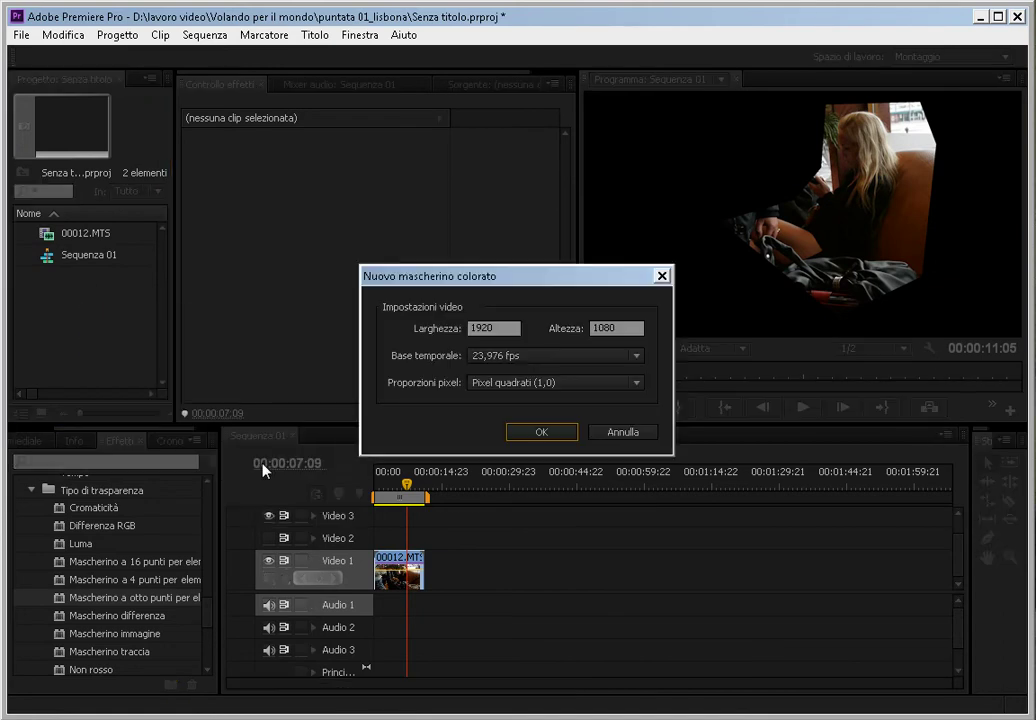
{"action": "left_click", "coordinate": [538, 441]}
{"action": "left_click", "coordinate": [319, 507]}
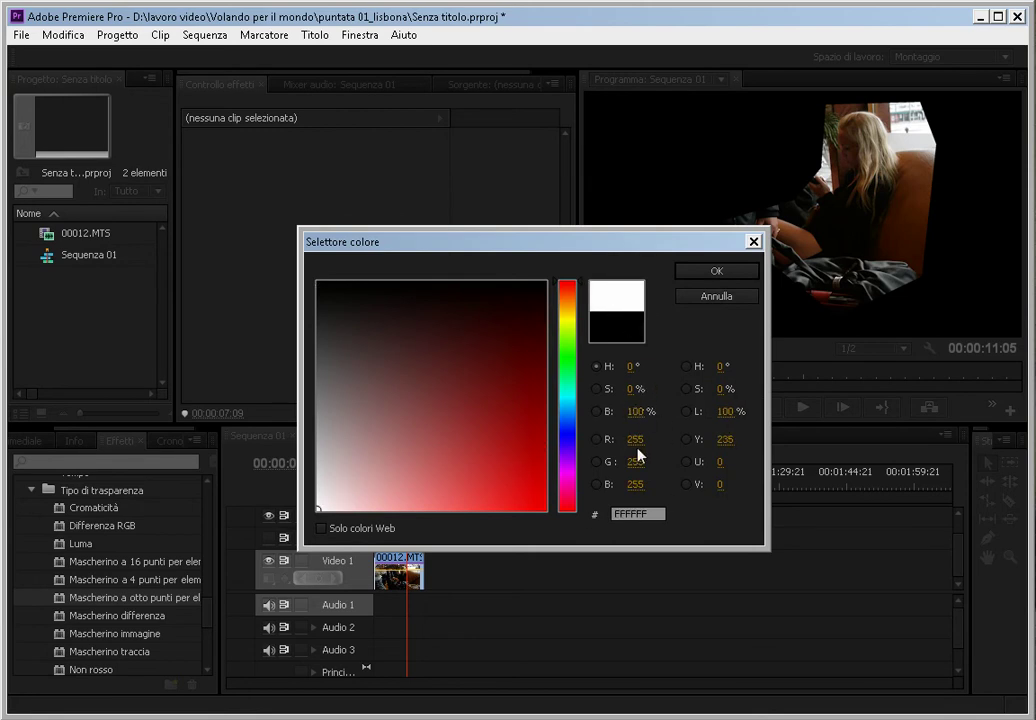
{"action": "left_click", "coordinate": [714, 271]}
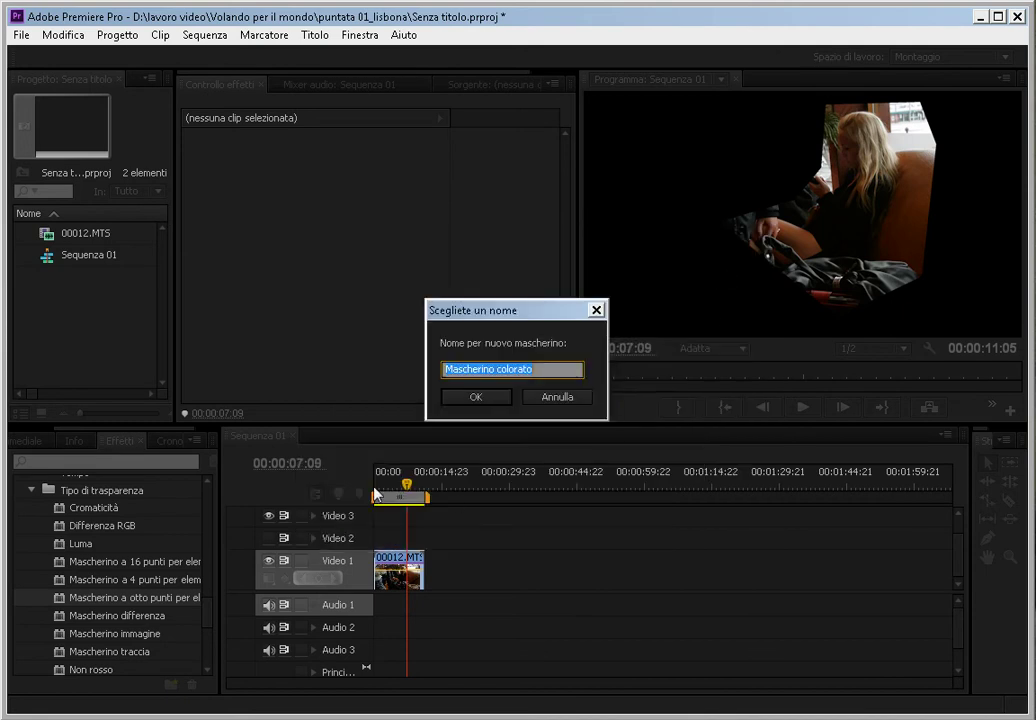
{"action": "left_click", "coordinate": [470, 398]}
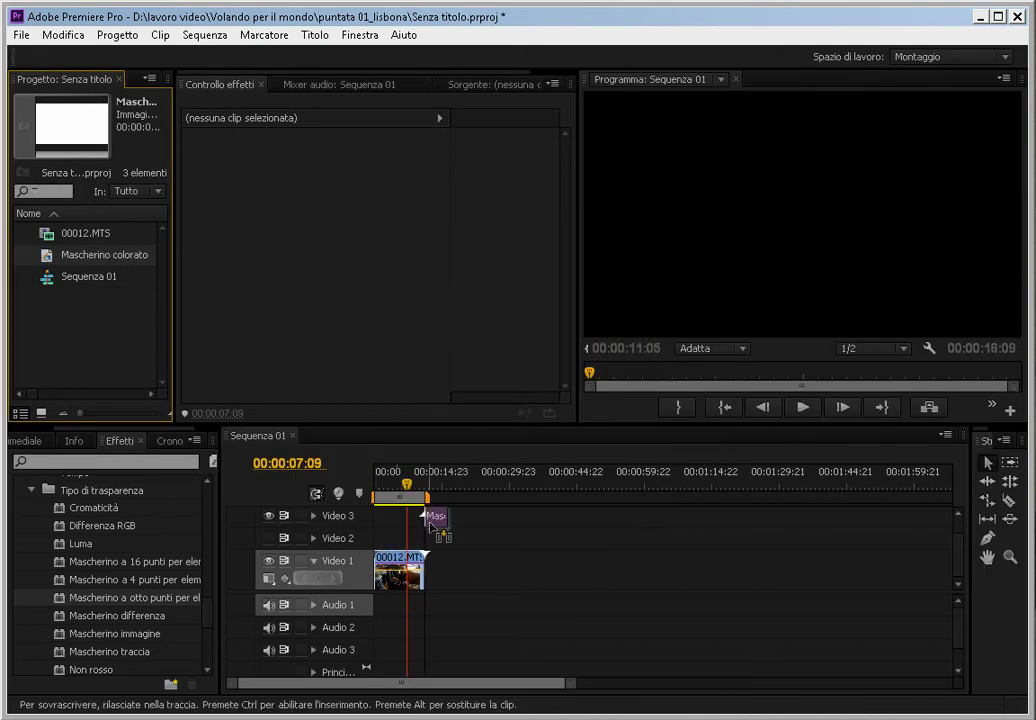
{"action": "mouse_move", "coordinate": [46, 258]}
{"action": "left_mouse_down"}
{"action": "mouse_move", "coordinate": [386, 538]}
{"action": "mouse_move", "coordinate": [423, 538]}
{"action": "left_mouse_up"}
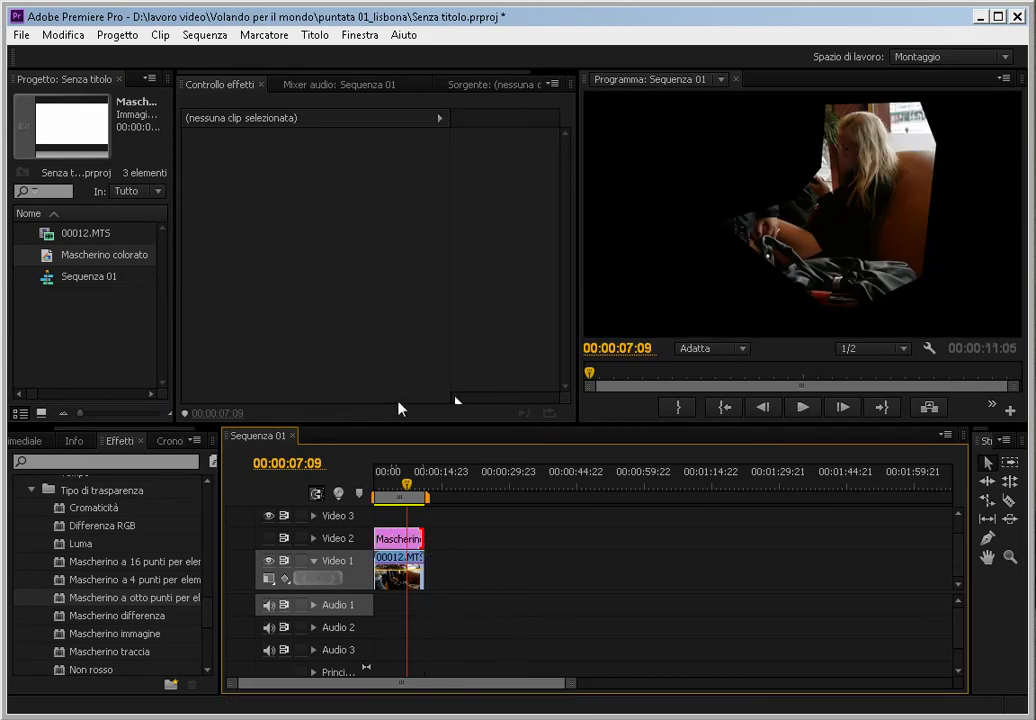
Select the colour matte clip and toggle Video 2's visibility on and off.
{"action": "left_click", "coordinate": [398, 540]}
{"action": "left_click", "coordinate": [267, 541]}
{"action": "left_click", "coordinate": [267, 541]}
{"action": "left_click", "coordinate": [267, 541]}
{"action": "left_click", "coordinate": [267, 541]}
Copy the Mascherino a otto punti effect from 00012.MTS and make Video 2 visible again.
{"action": "left_click", "coordinate": [398, 574]}
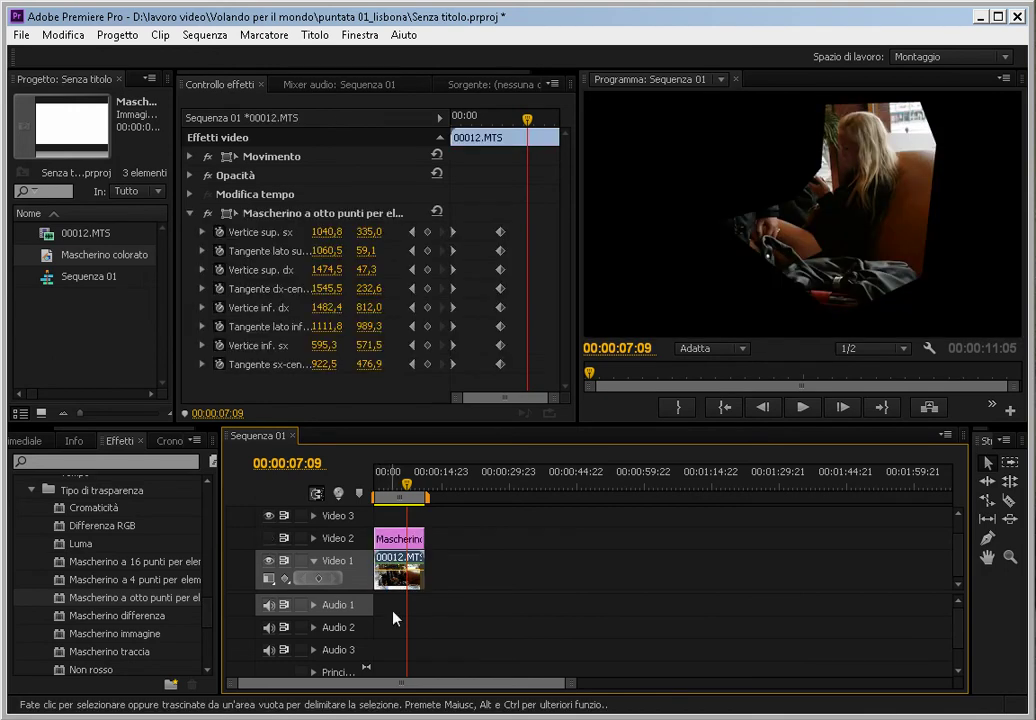
{"action": "left_click", "coordinate": [283, 225]}
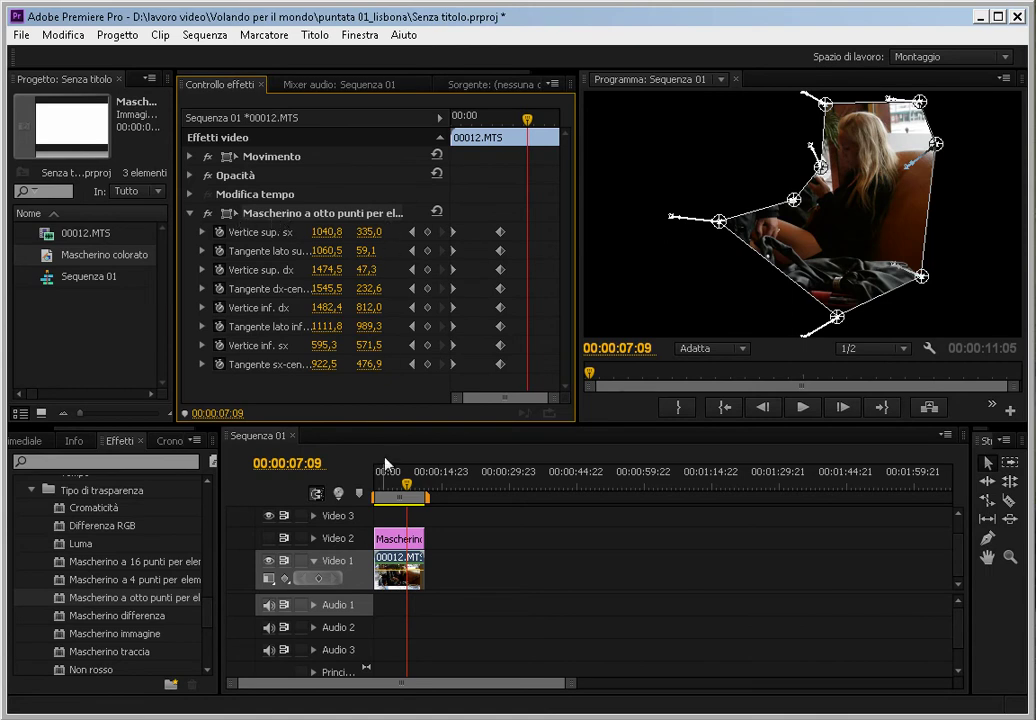
{"action": "right_click", "coordinate": [338, 214]}
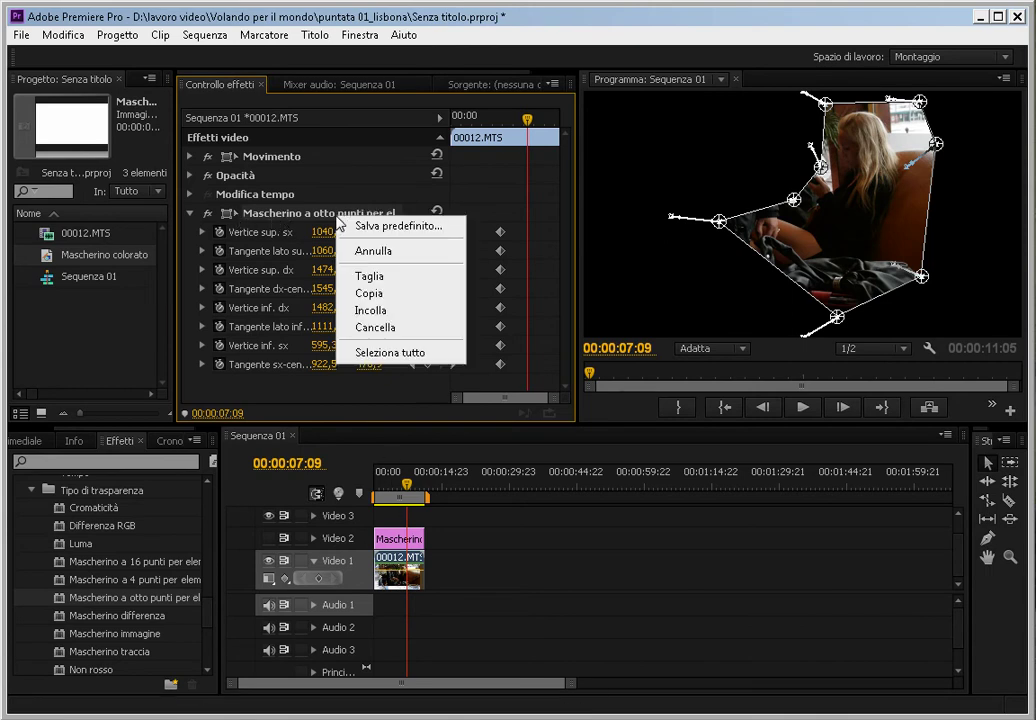
{"action": "left_click", "coordinate": [372, 293]}
{"action": "left_click", "coordinate": [378, 540]}
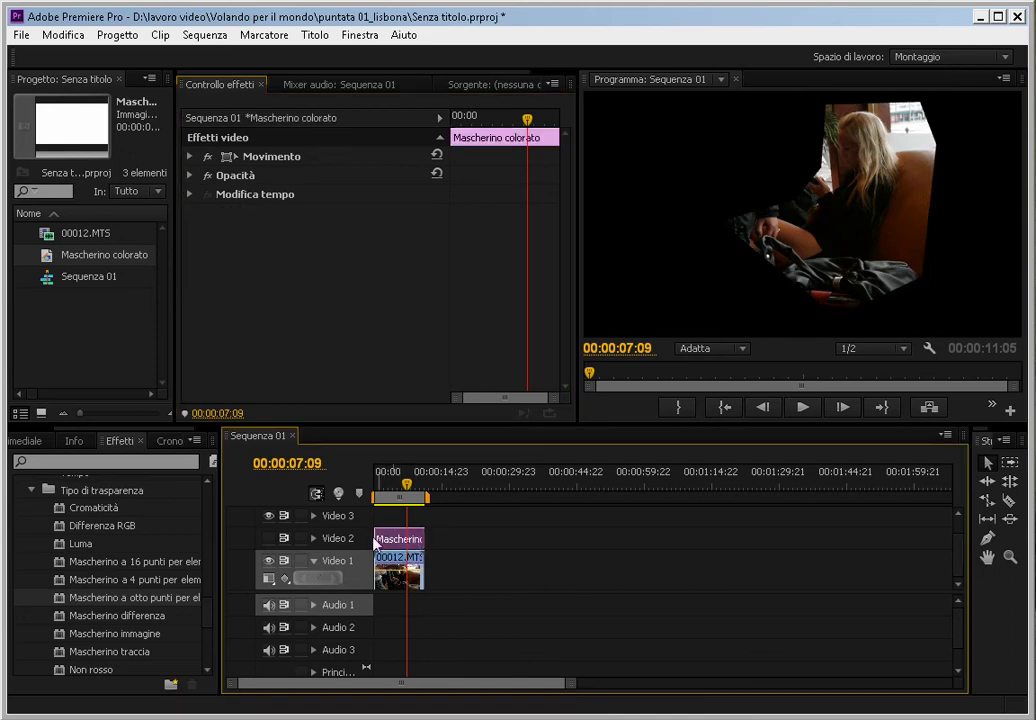
{"action": "left_click", "coordinate": [268, 538]}
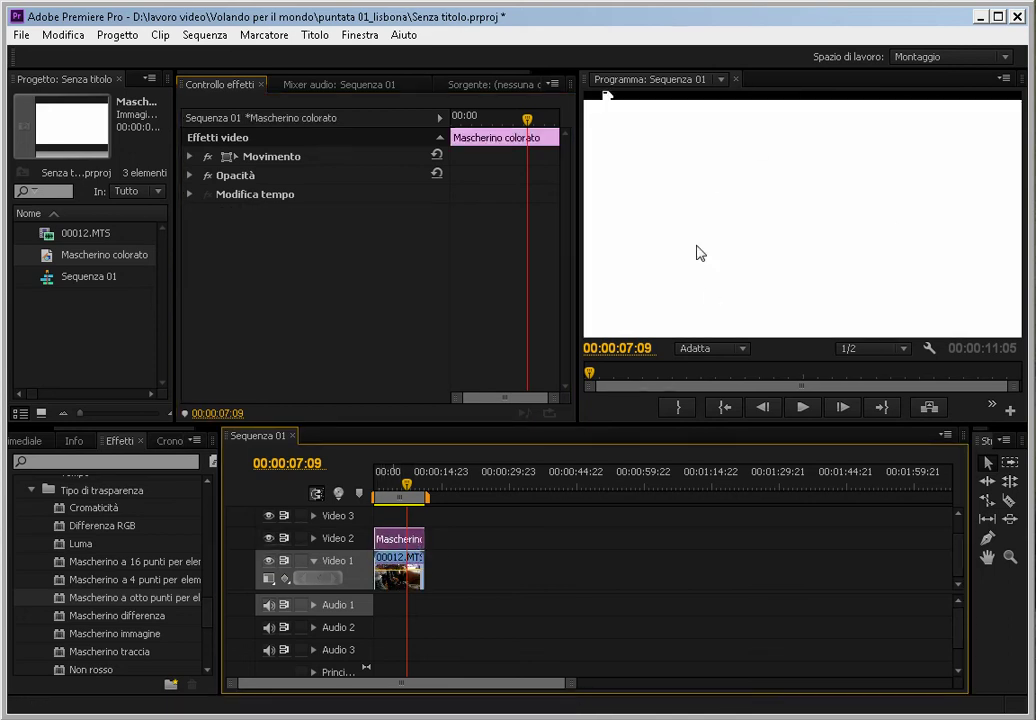
Paste the keyframed eight-point matte onto Mascherino colorato and scrub to check the moving shape.
{"action": "right_click", "coordinate": [338, 278]}
{"action": "left_click", "coordinate": [404, 370]}
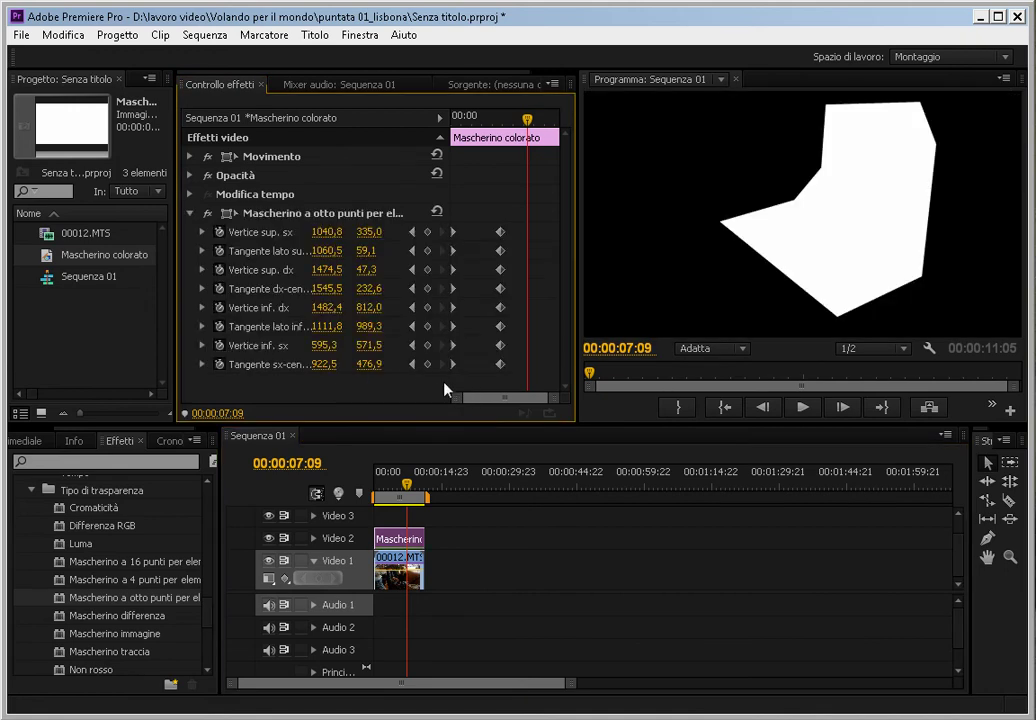
{"action": "left_click_drag", "start_coordinate": [386, 492], "coordinate": [397, 507]}
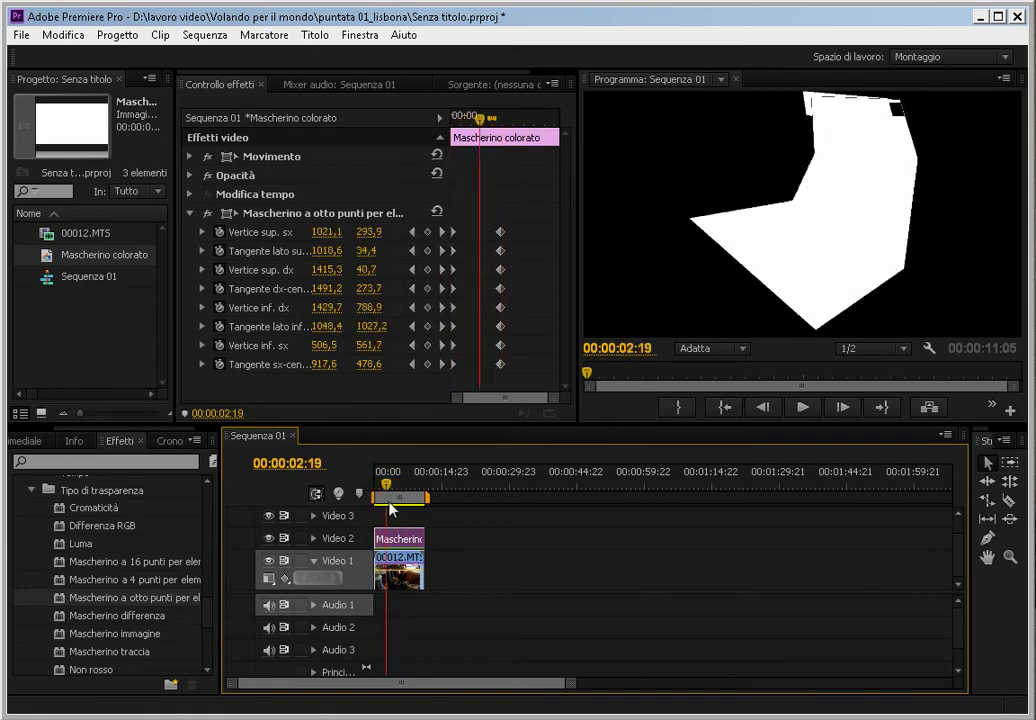
{"action": "left_click_drag", "start_coordinate": [397, 507], "coordinate": [386, 498]}
{"action": "left_click", "coordinate": [191, 217]}
Apply Sfocatura gaussiana at 65,0 to the white matte clip and hide Video 2.
{"action": "left_click", "coordinate": [191, 218]}
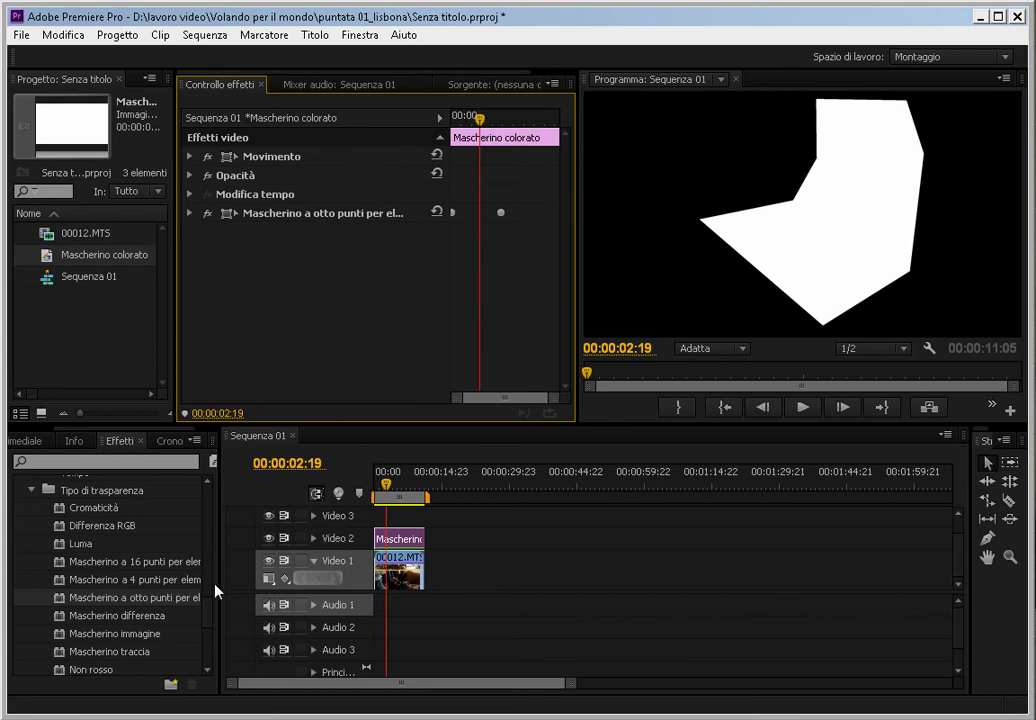
{"action": "scroll", "coordinate": [210, 605], "scroll_direction": "up", "scroll_amount": 3}
{"action": "scroll", "coordinate": [213, 598], "scroll_direction": "up", "scroll_amount": 2}
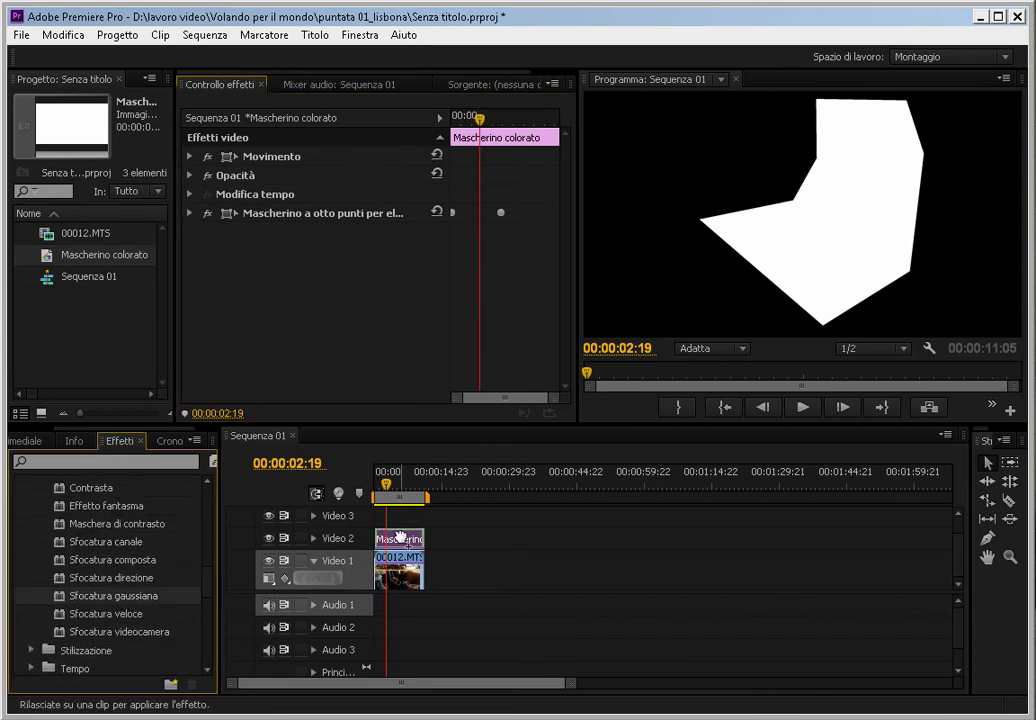
{"action": "left_click_drag", "start_coordinate": [100, 595], "coordinate": [404, 543]}
{"action": "left_click", "coordinate": [321, 257]}
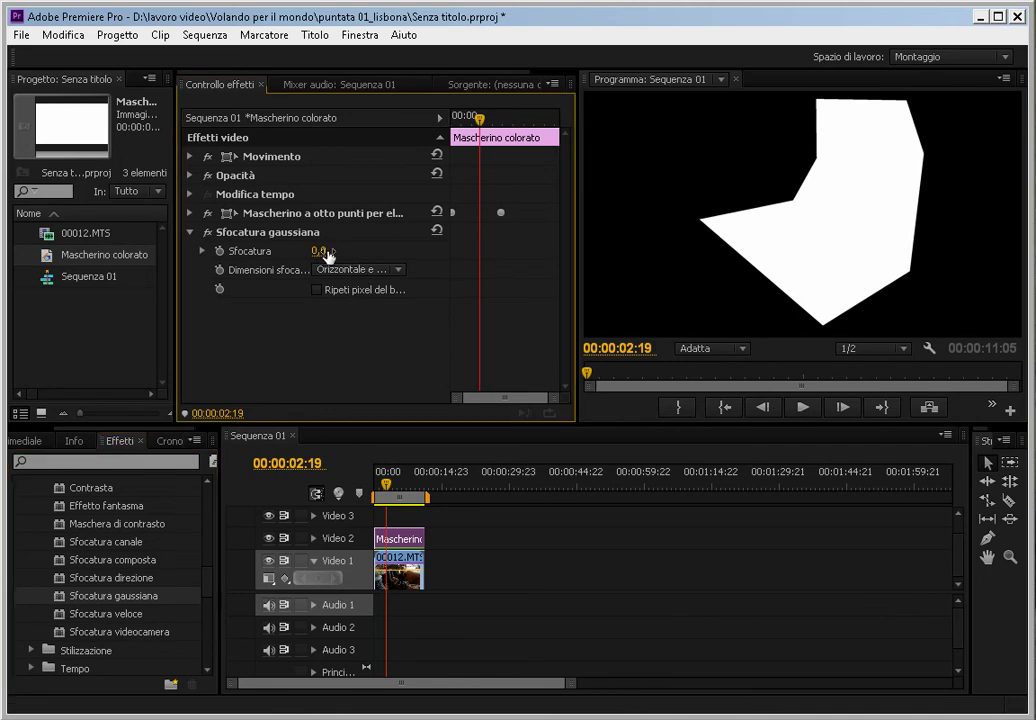
{"action": "left_click_drag", "start_coordinate": [370, 250], "coordinate": [405, 254]}
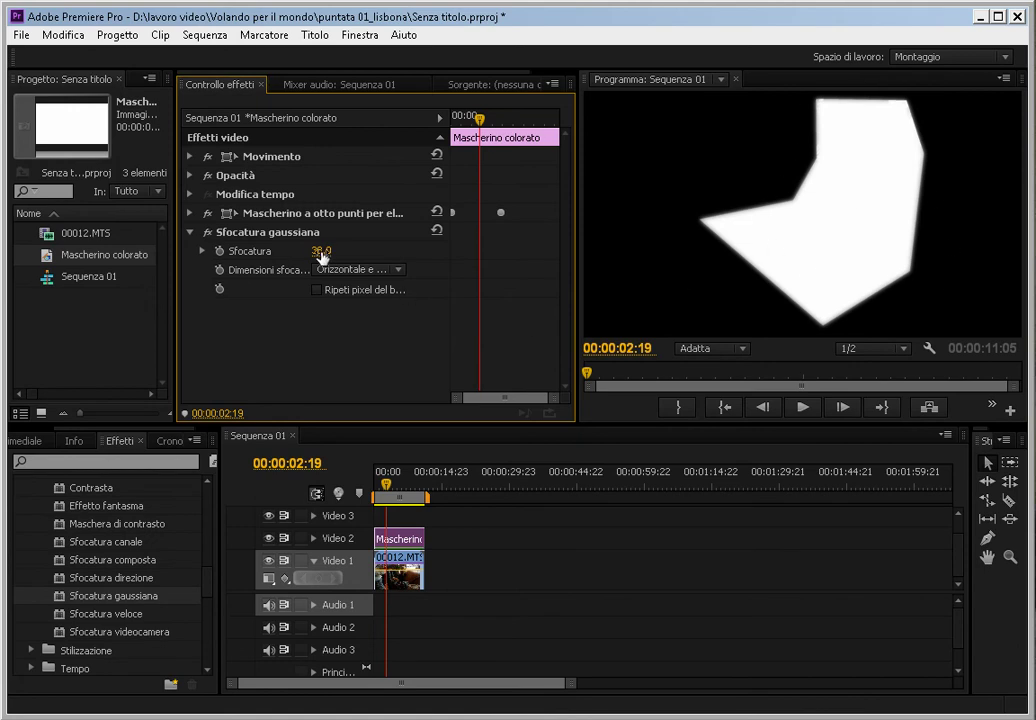
{"action": "left_click_drag", "start_coordinate": [322, 251], "coordinate": [367, 248]}
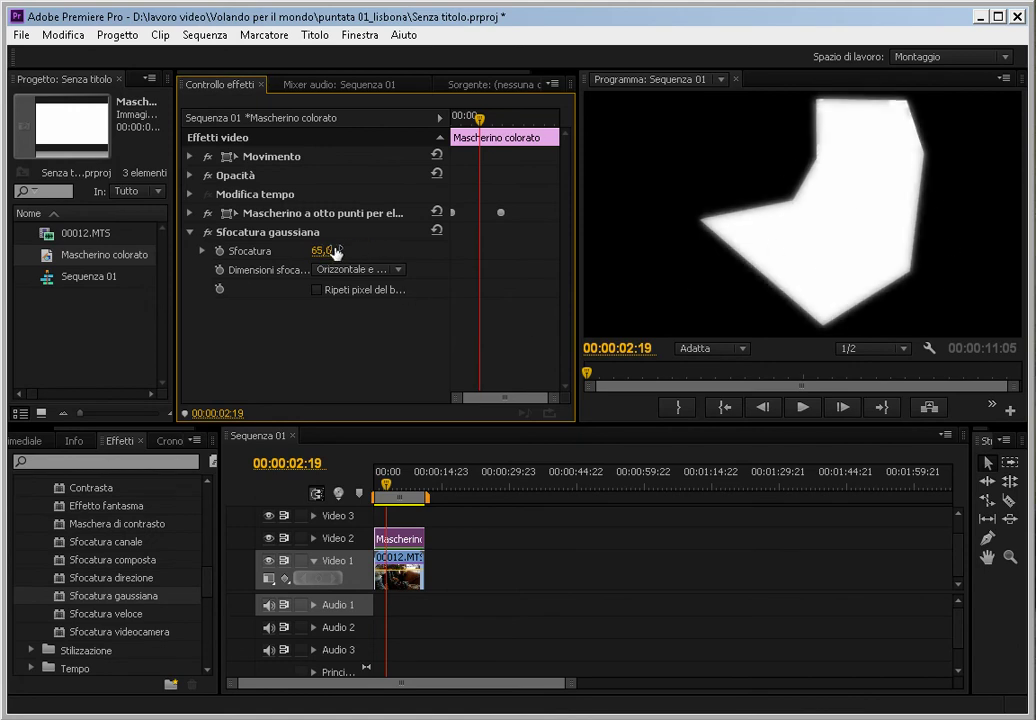
{"action": "left_click", "coordinate": [267, 539]}
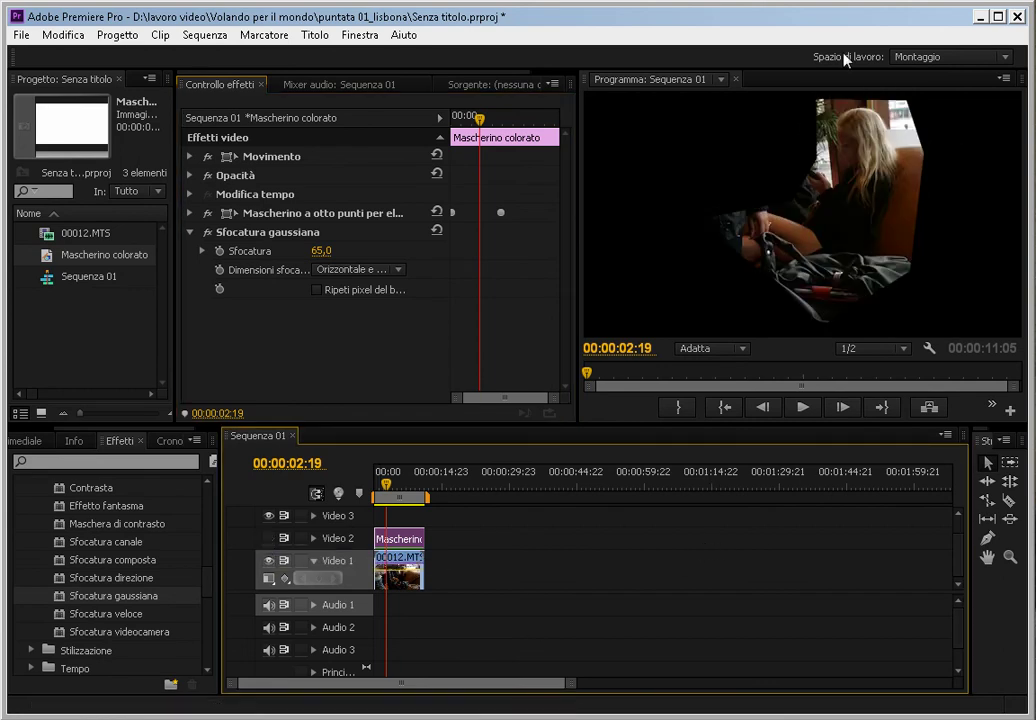
Disable 00012.MTS's own eight-point matte and apply Mascherino traccia to the clip.
{"action": "left_click", "coordinate": [397, 566]}
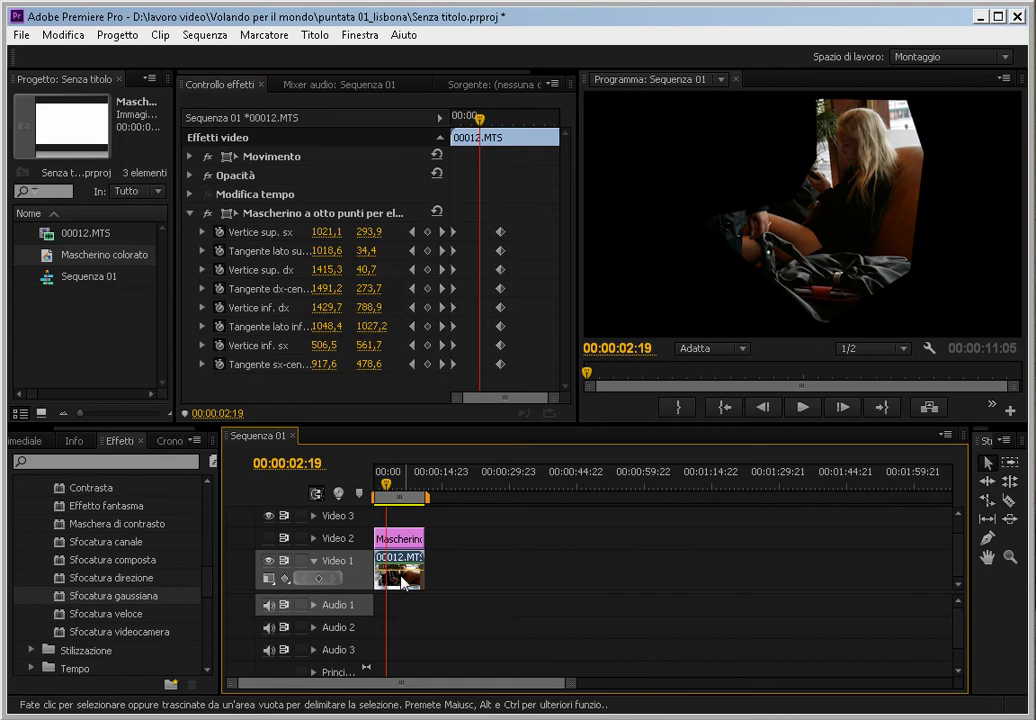
{"action": "left_click", "coordinate": [208, 213]}
{"action": "left_click", "coordinate": [190, 214]}
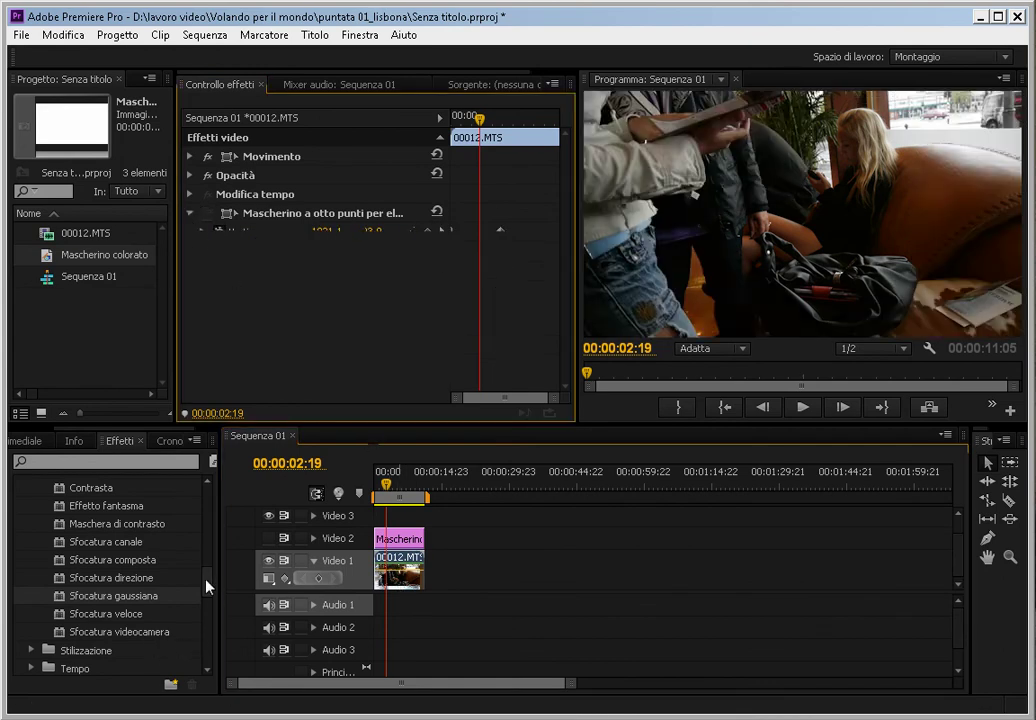
{"action": "left_click_drag", "start_coordinate": [207, 586], "coordinate": [187, 628]}
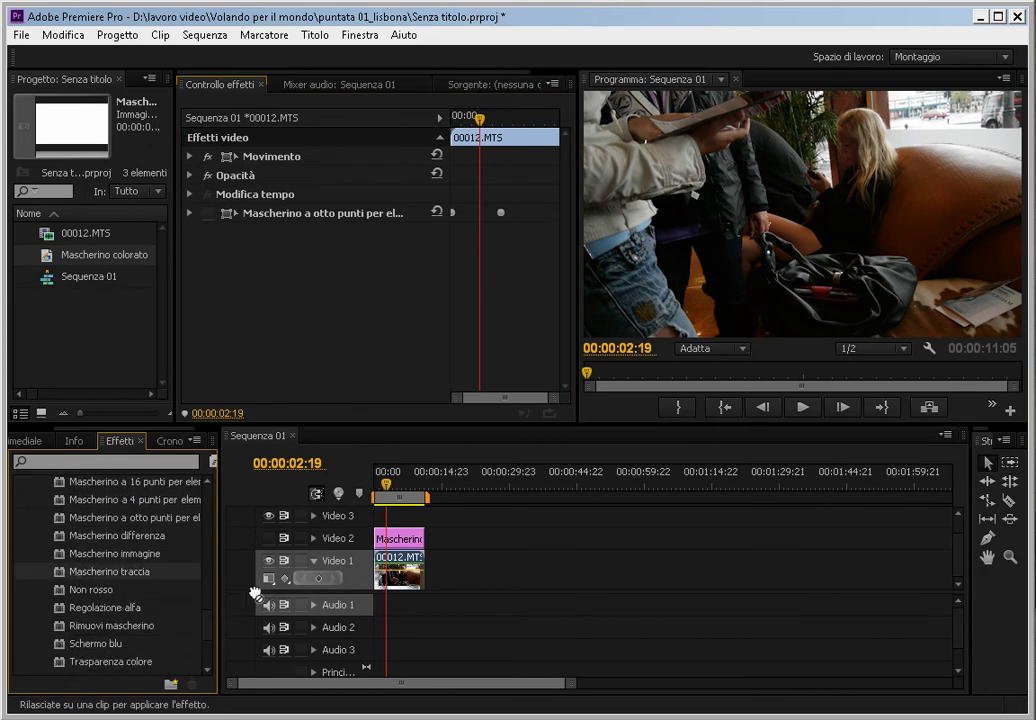
{"action": "left_click_drag", "start_coordinate": [77, 578], "coordinate": [403, 573]}
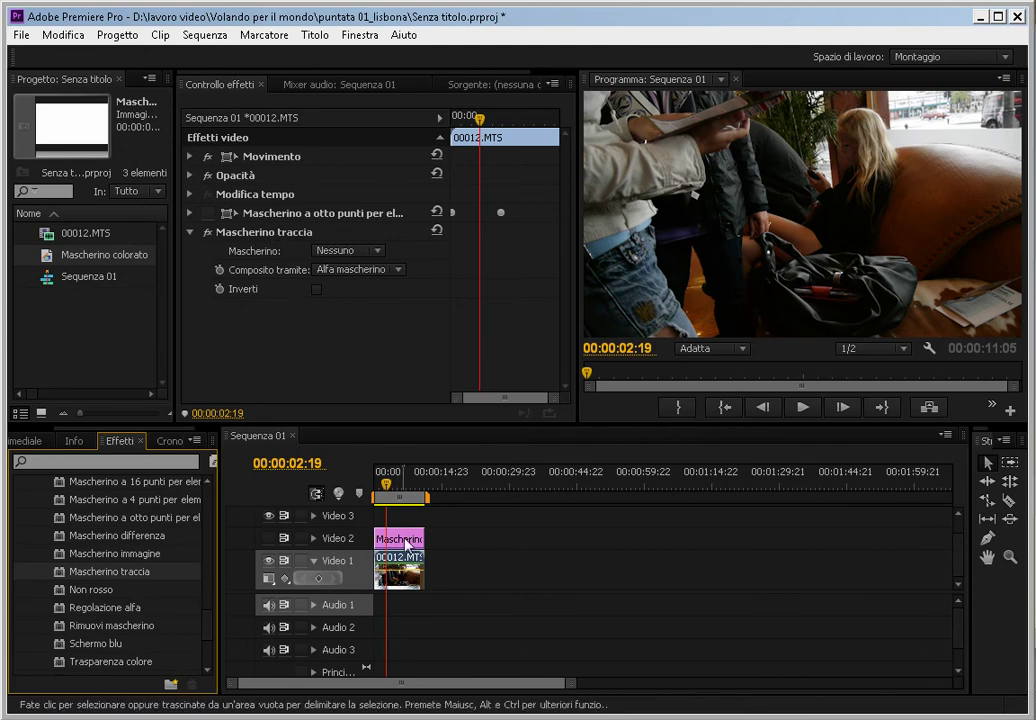
Set Mascherino traccia to use Video 2, view at 100%, and play to 00:00:06:15.
{"action": "left_click", "coordinate": [345, 251]}
{"action": "left_click", "coordinate": [349, 312]}
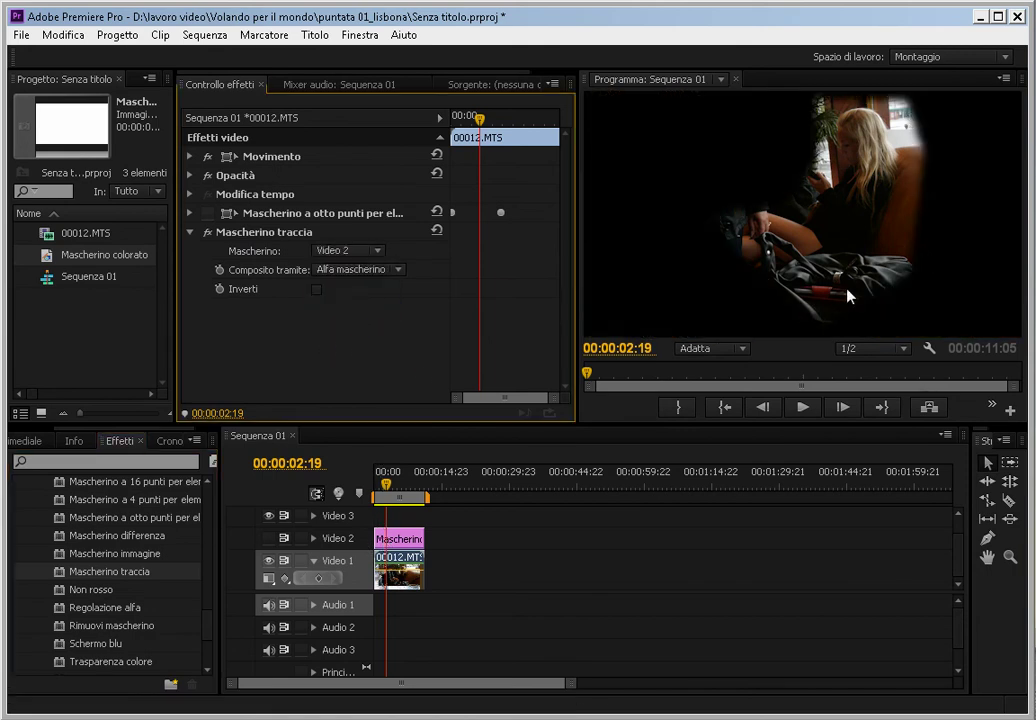
{"action": "left_click", "coordinate": [740, 348]}
{"action": "left_click", "coordinate": [733, 459]}
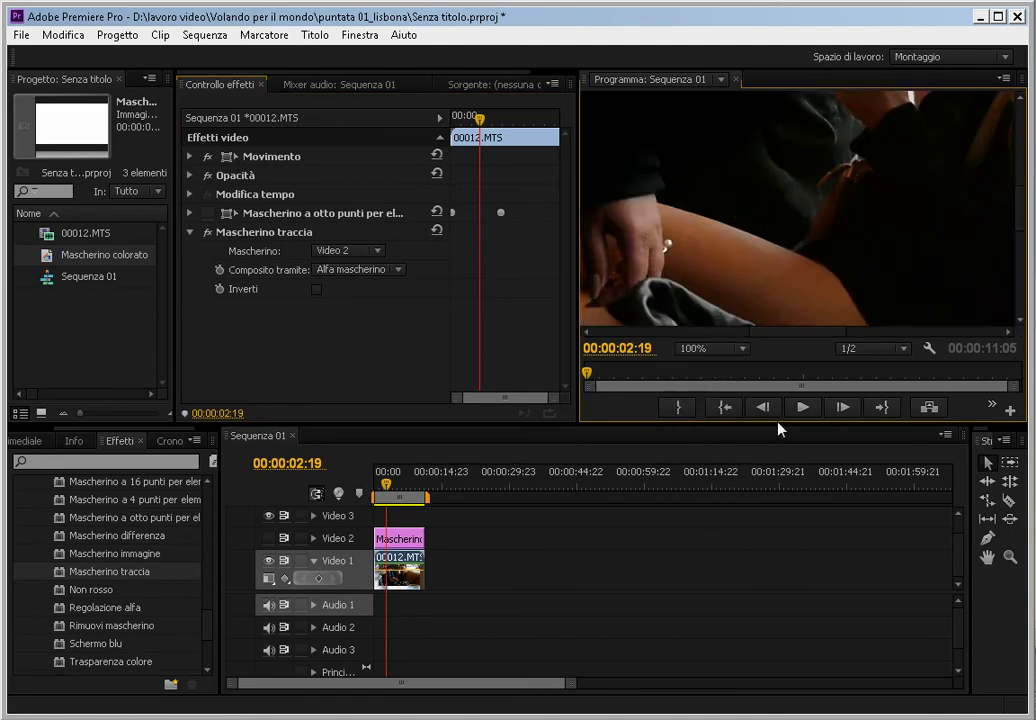
{"action": "key", "text": "space"}
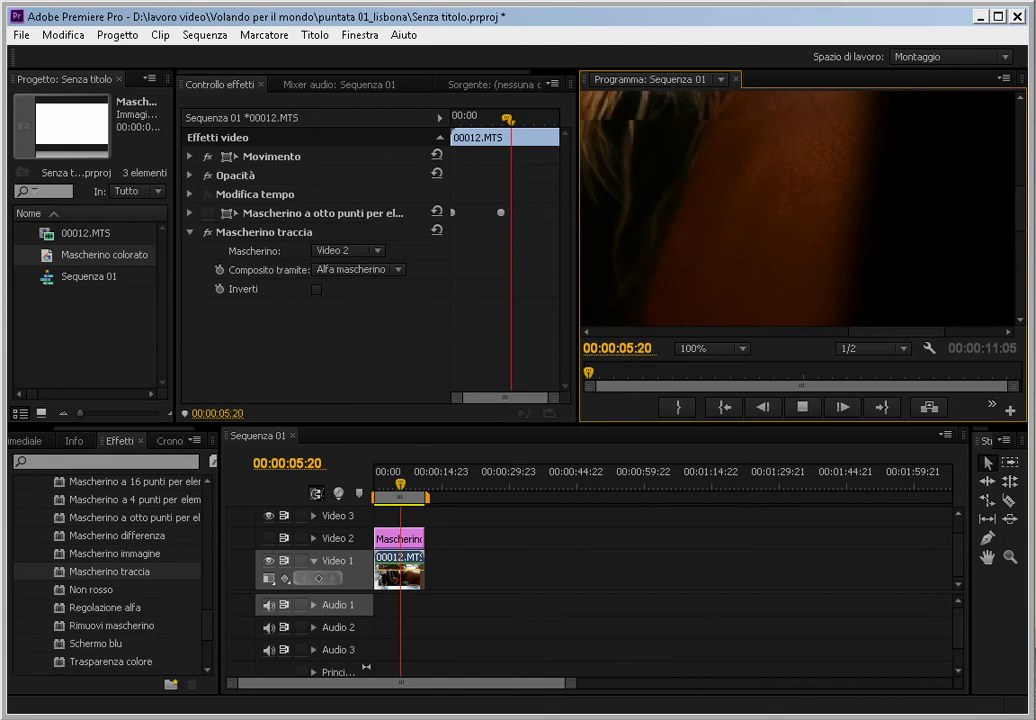
{"action": "key", "text": "space"}
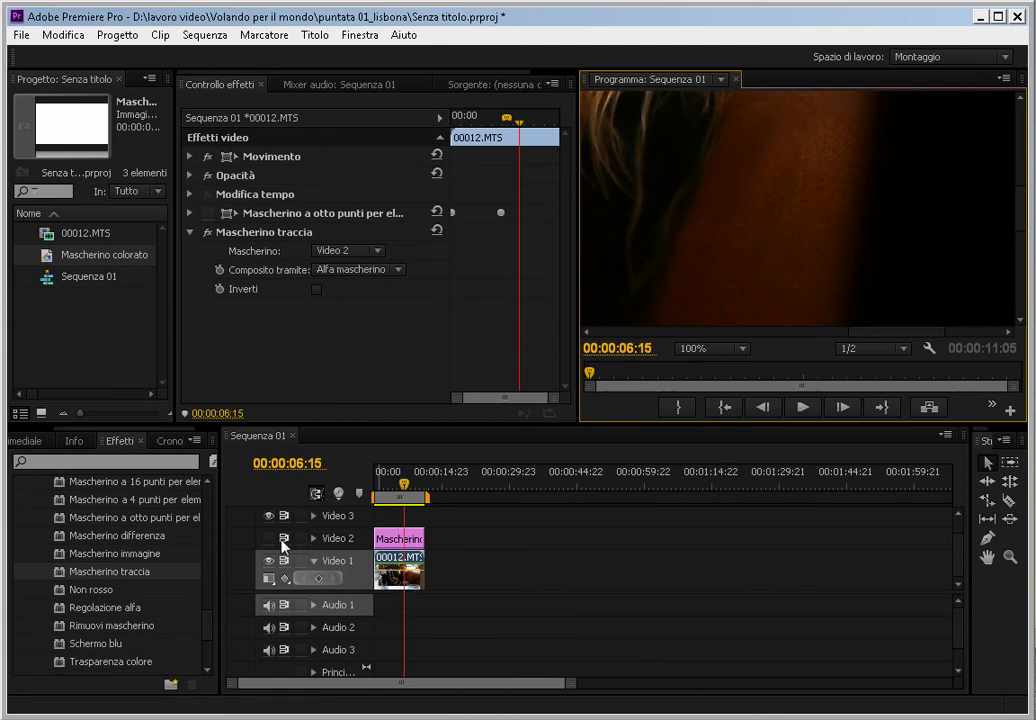
{"action": "left_click", "coordinate": [398, 540]}
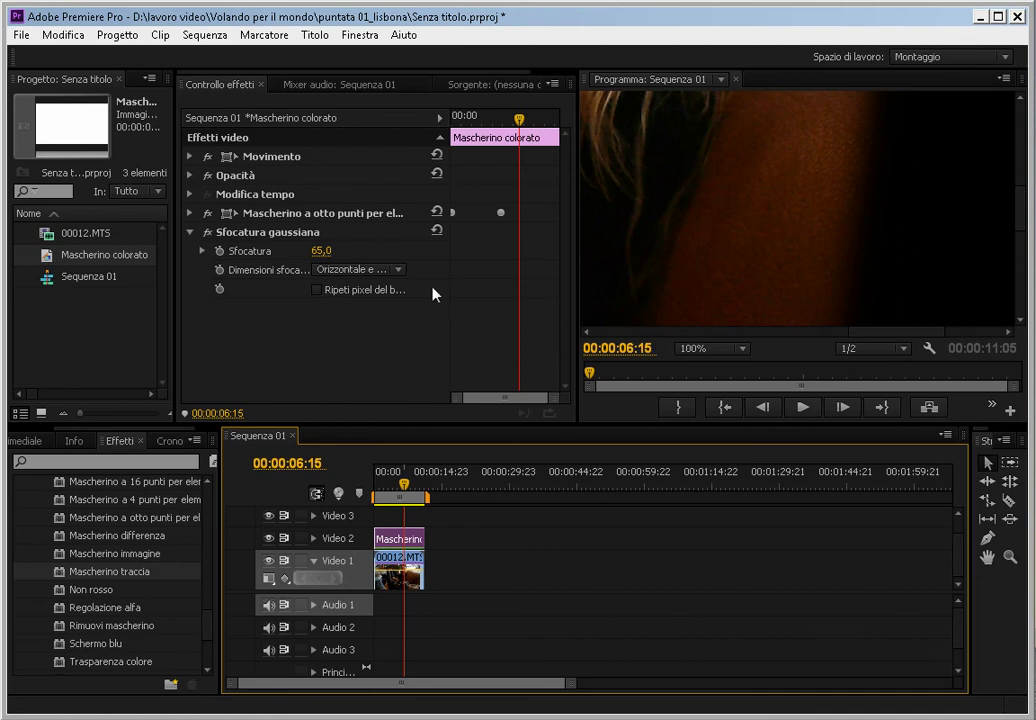
Return the Program monitor zoom to Adatta, leaving the Video 2 matte track hidden.
{"action": "left_click", "coordinate": [268, 538]}
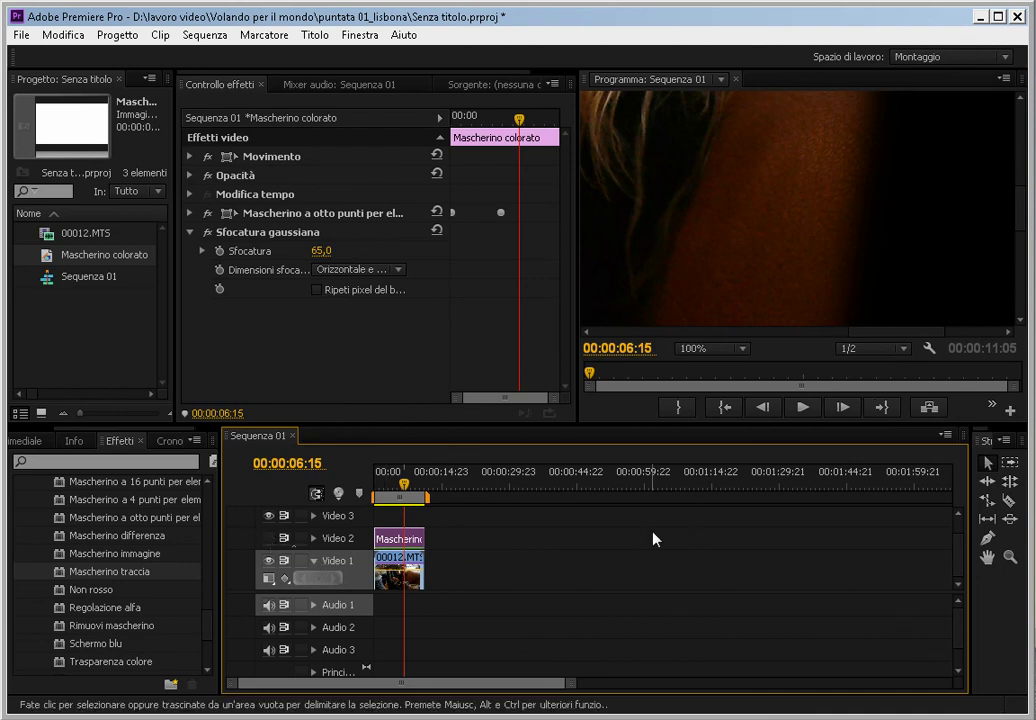
{"action": "left_click", "coordinate": [705, 348]}
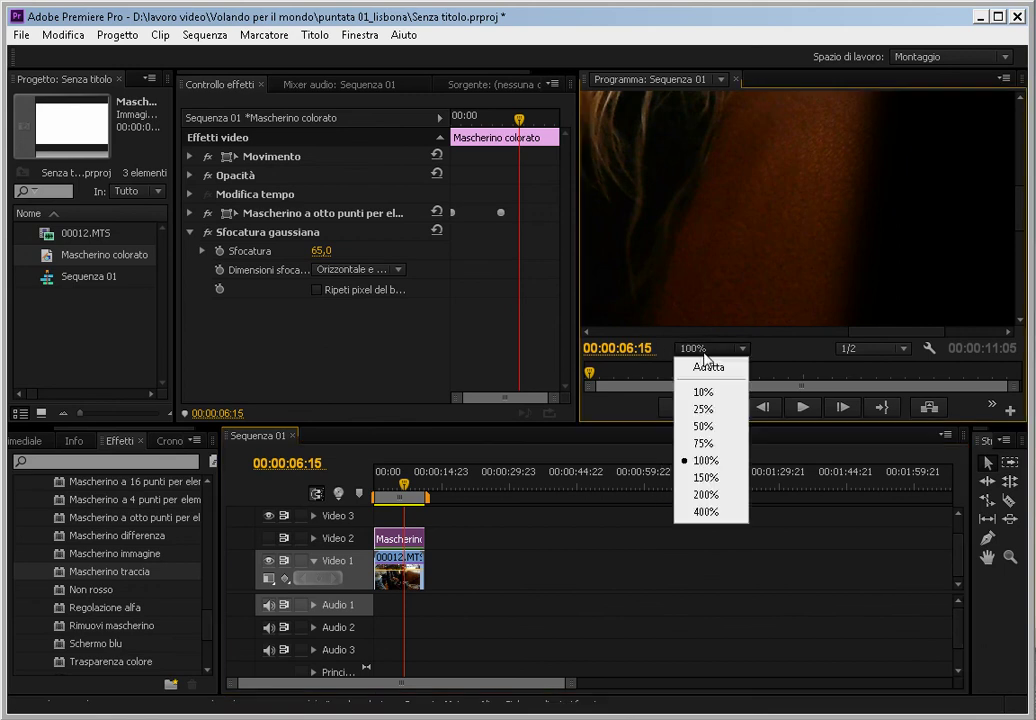
{"action": "left_click", "coordinate": [700, 358]}
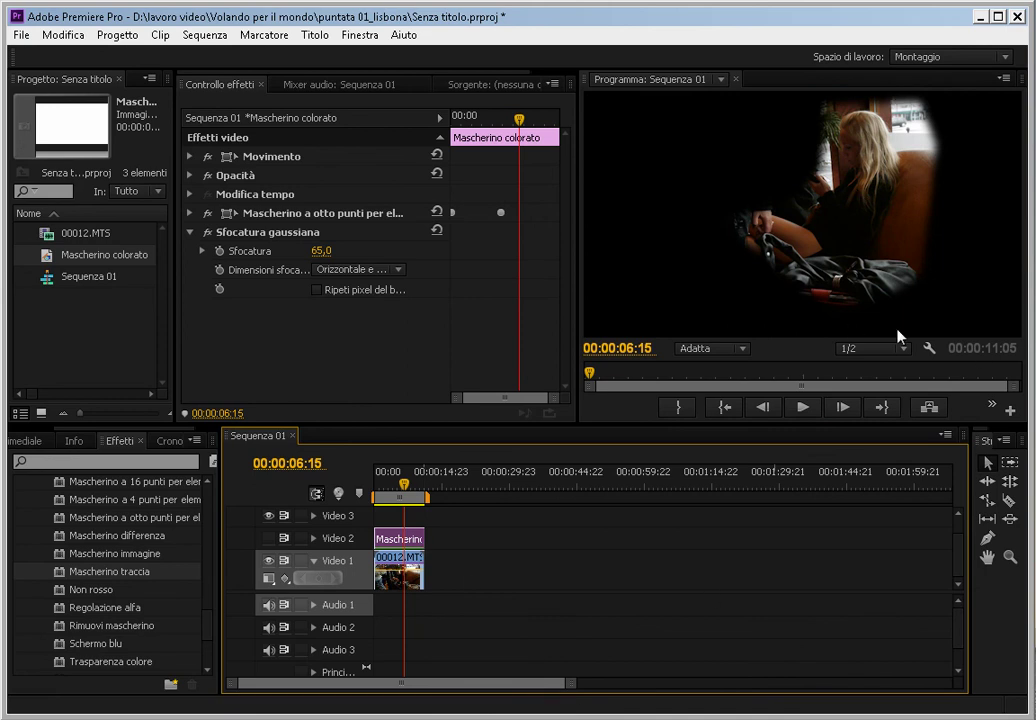
{"action": "left_click", "coordinate": [268, 540]}
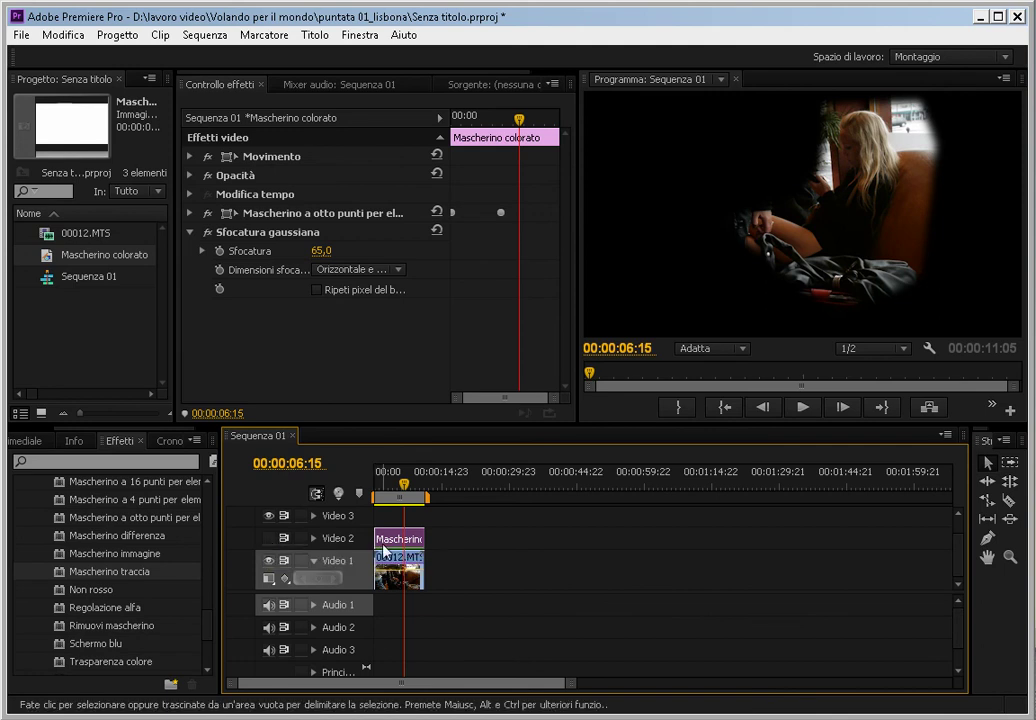
Move the Mascherino a otto punti matte's right vertex inward at 00:00:06:15, creating a third mask keyframe.
{"action": "left_click", "coordinate": [281, 216]}
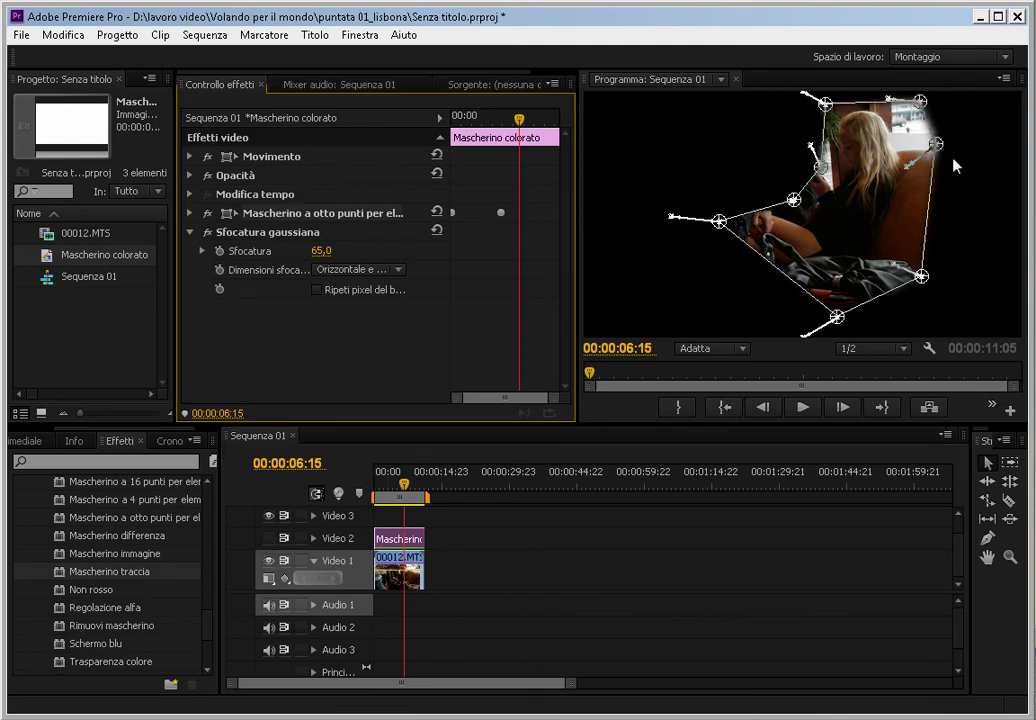
{"action": "mouse_move", "coordinate": [936, 144]}
{"action": "left_mouse_down"}
{"action": "mouse_move", "coordinate": [981, 175]}
{"action": "mouse_move", "coordinate": [907, 226]}
{"action": "left_mouse_up"}
{"action": "left_click", "coordinate": [267, 233]}
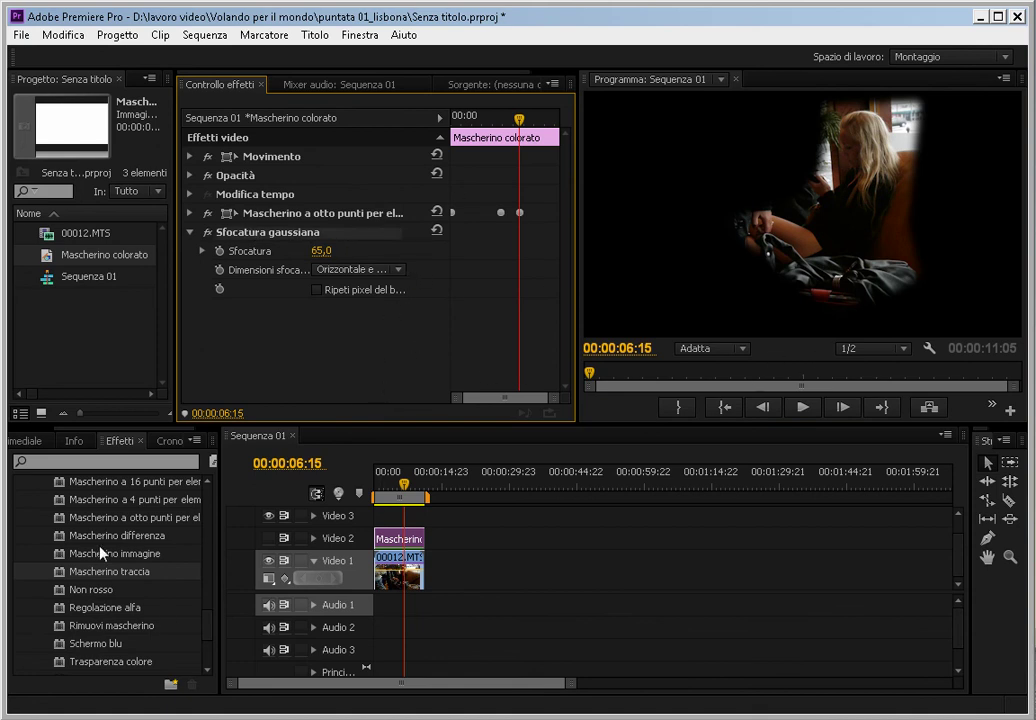
Add a second Mascherino a otto punti mask and pull its top-right vertex and tangents inward.
{"action": "double_click", "coordinate": [166, 521]}
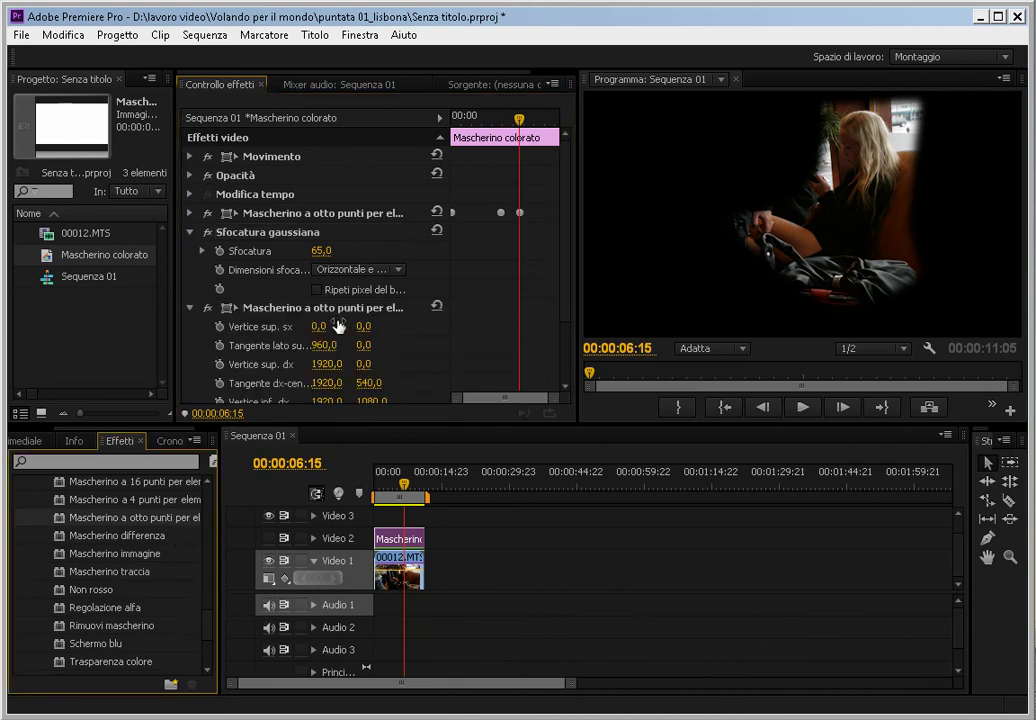
{"action": "left_click", "coordinate": [288, 309]}
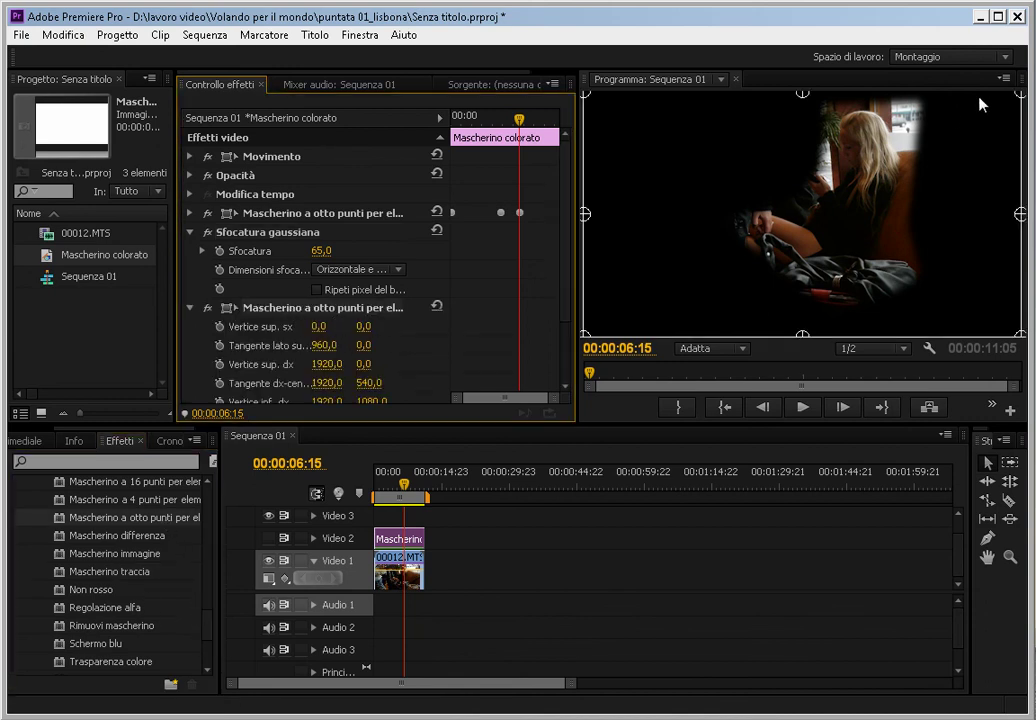
{"action": "mouse_move", "coordinate": [1020, 93]}
{"action": "left_mouse_down"}
{"action": "mouse_move", "coordinate": [909, 121]}
{"action": "mouse_move", "coordinate": [914, 131]}
{"action": "left_mouse_up"}
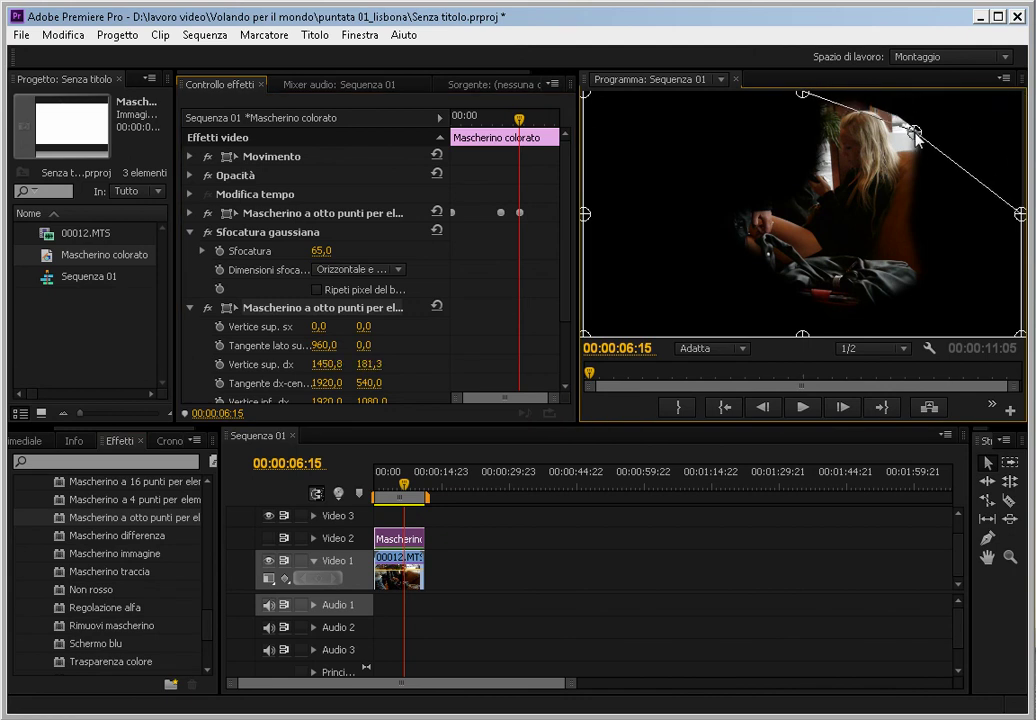
{"action": "left_click_drag", "start_coordinate": [803, 93], "coordinate": [831, 128]}
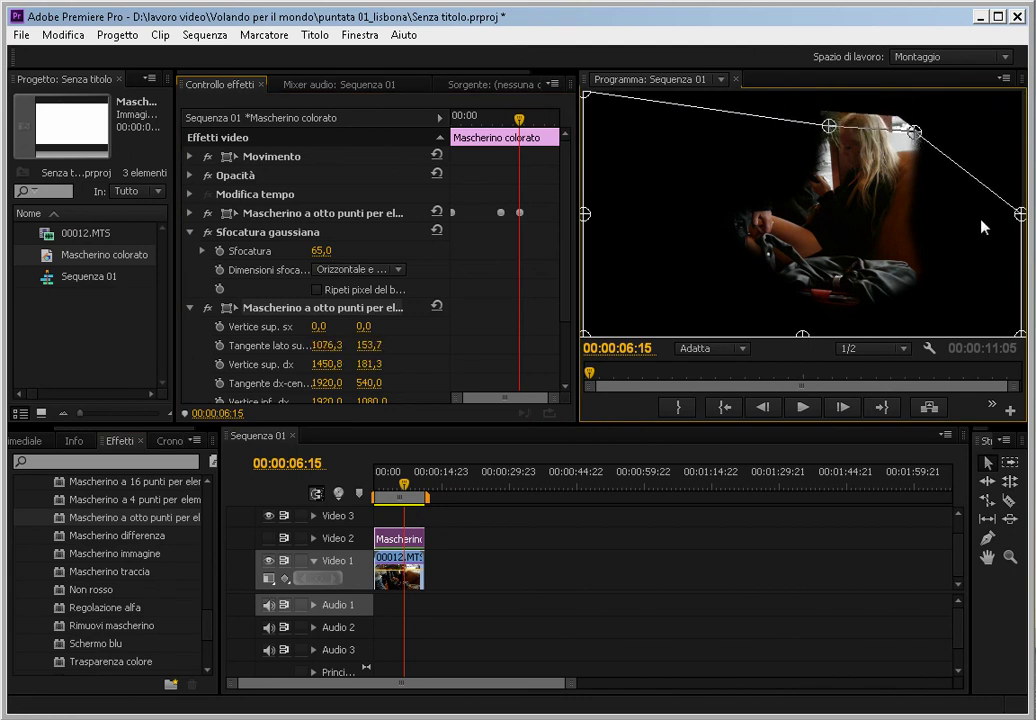
{"action": "left_click_drag", "start_coordinate": [1020, 213], "coordinate": [918, 162]}
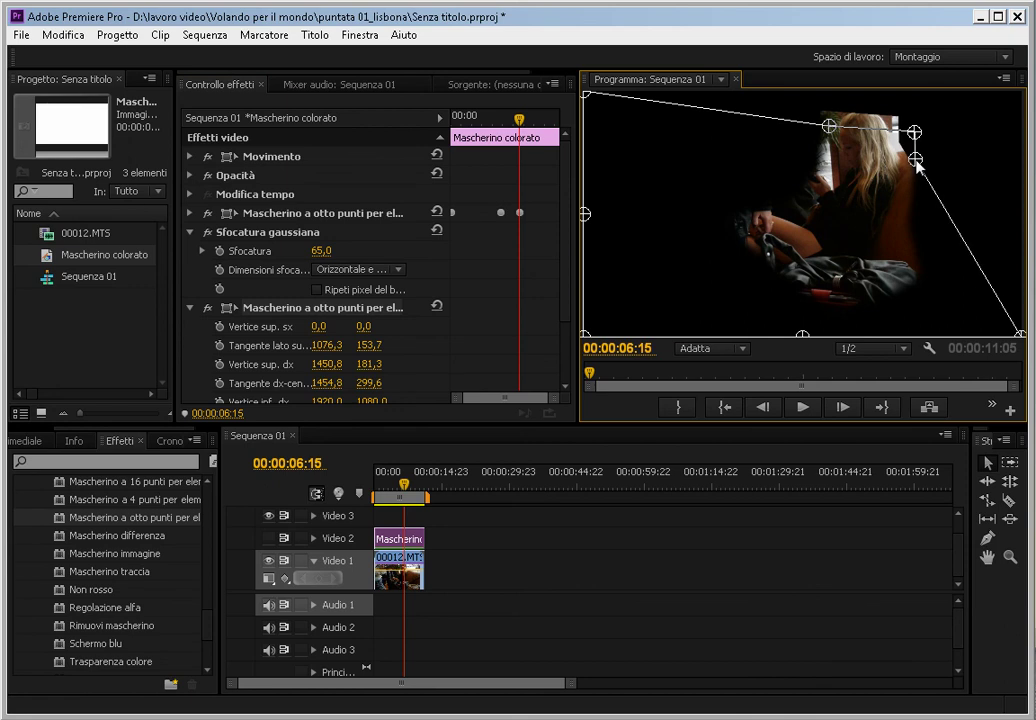
Reselect the Mascherino colorato clip and bring back the second mask's handles in the monitor.
{"action": "left_click", "coordinate": [831, 563]}
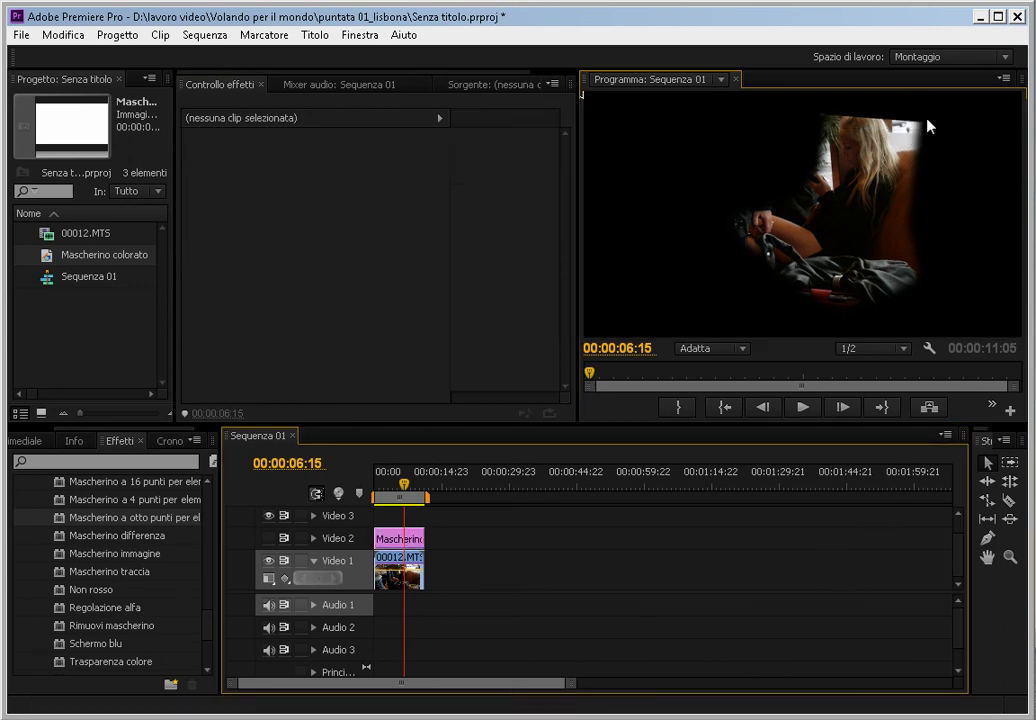
{"action": "left_click", "coordinate": [395, 548]}
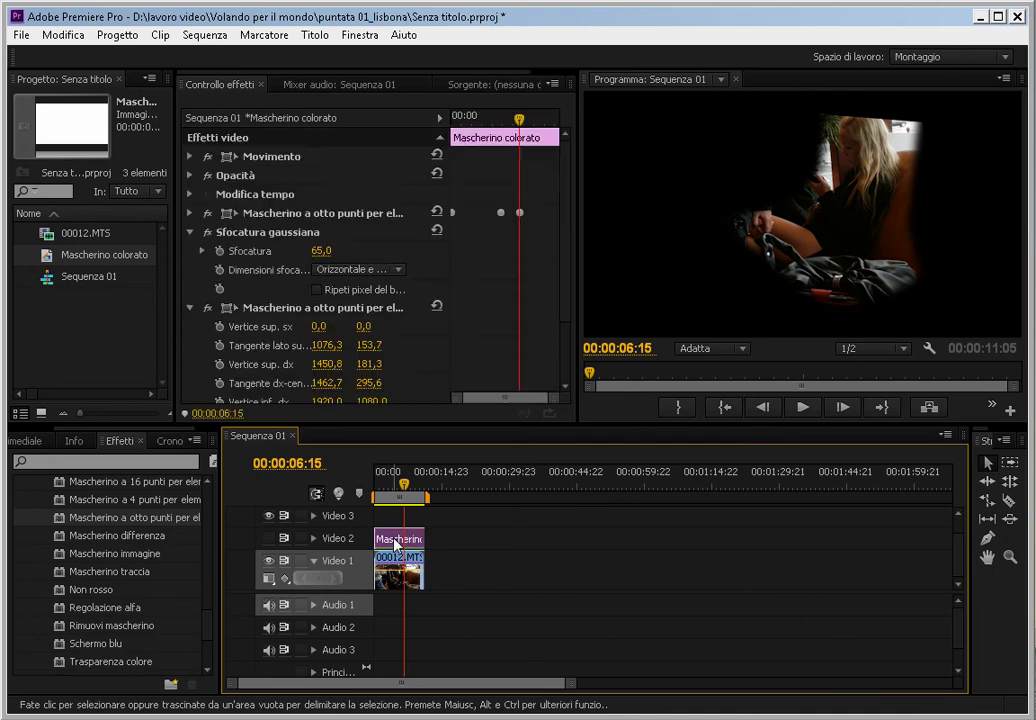
{"action": "left_click", "coordinate": [309, 310]}
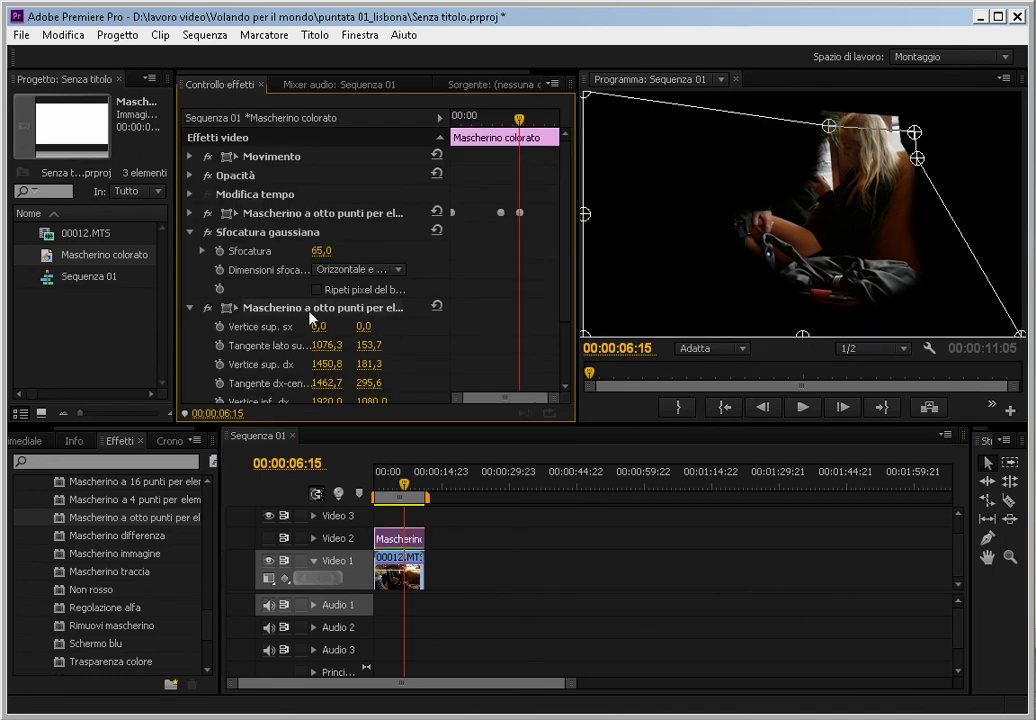